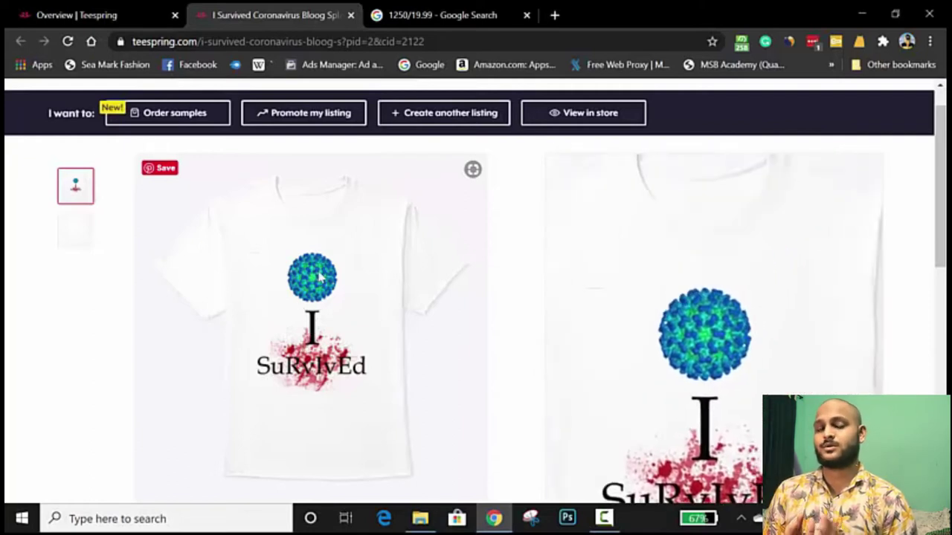
Review the listing description, then switch to the Teespring dashboard's Listings analytics overview
{"action": "left_click_drag", "start_coordinate": [916, 183], "coordinate": [850, 237]}
{"action": "left_click", "coordinate": [862, 234]}
{"action": "scroll", "coordinate": [862, 232], "scroll_direction": "down", "scroll_amount": 1}
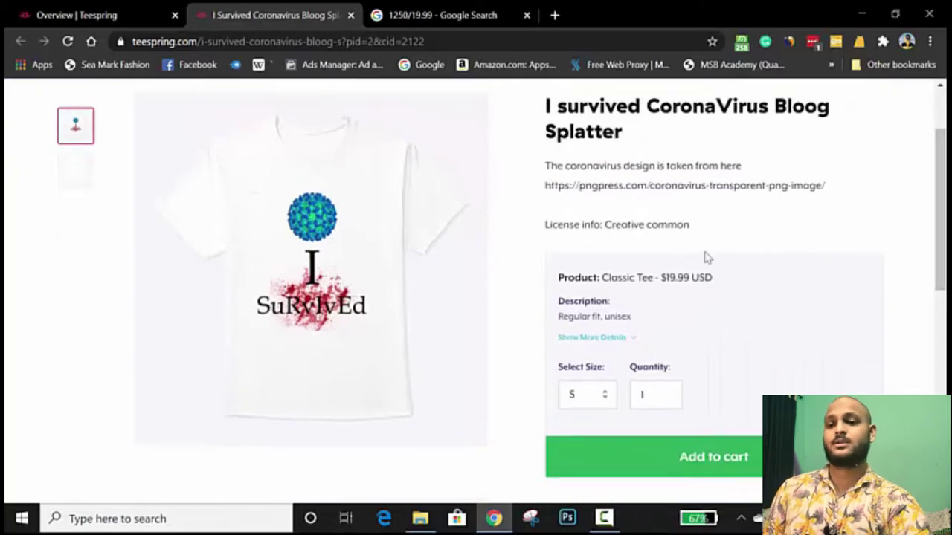
{"action": "scroll", "coordinate": [476, 290], "scroll_direction": "up", "scroll_amount": 1}
{"action": "left_click", "coordinate": [41, 11]}
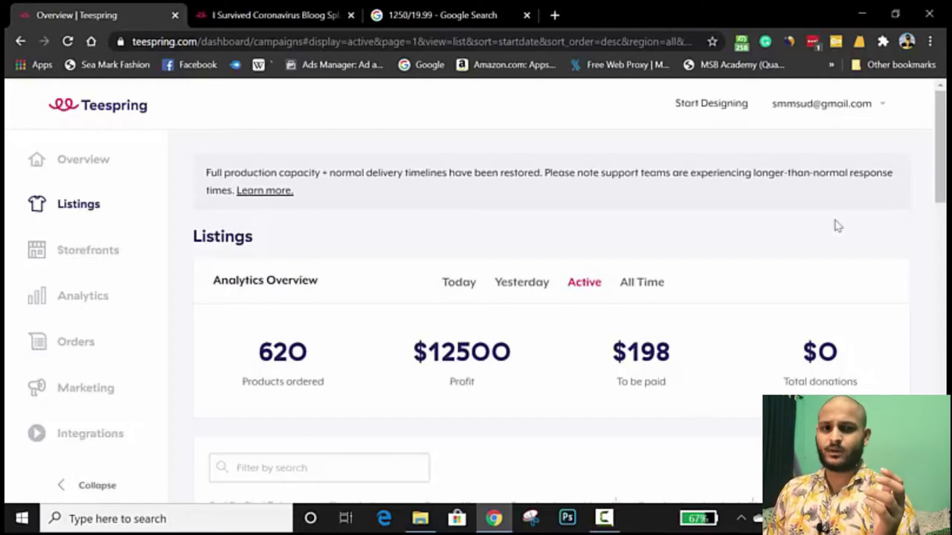
Return to the coronavirus shirt product page tab
{"action": "left_click", "coordinate": [250, 15]}
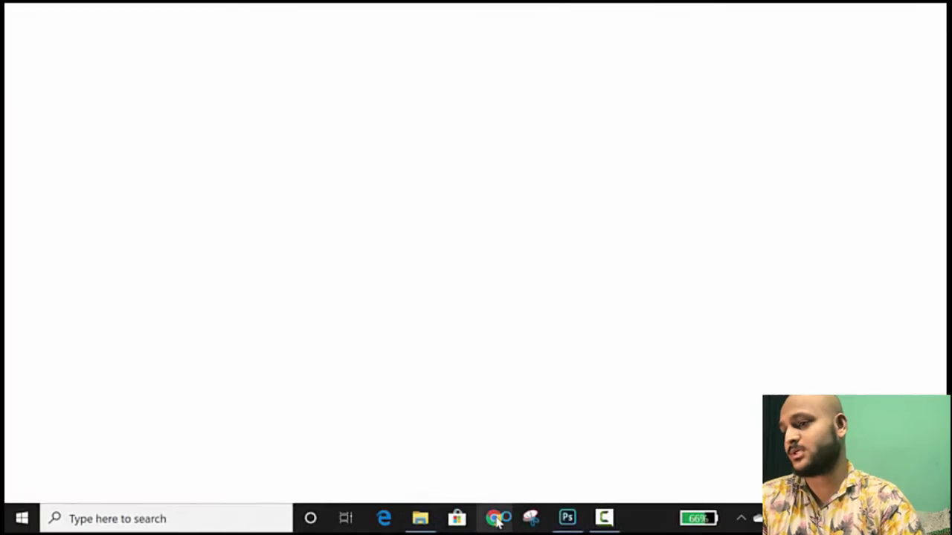
Bring up the Chrome window and minimize it to get back to Photoshop
{"action": "left_click", "coordinate": [495, 519]}
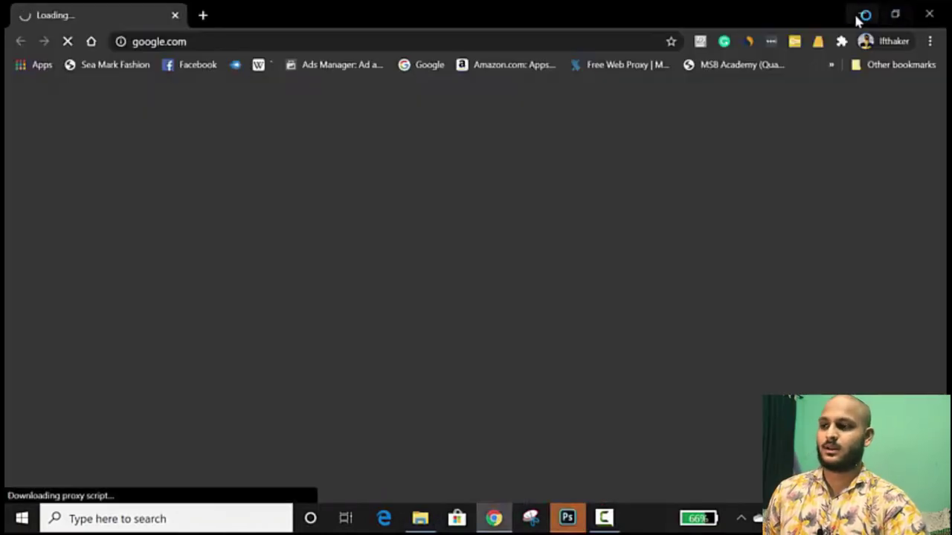
{"action": "left_click", "coordinate": [858, 14]}
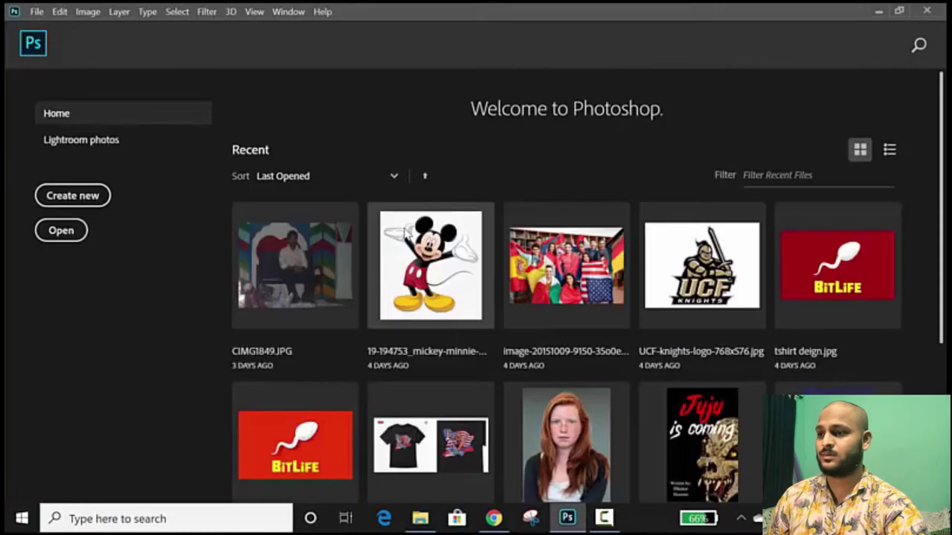
Create a new 4500 × 5400 px document with a transparent background
{"action": "left_click", "coordinate": [74, 195]}
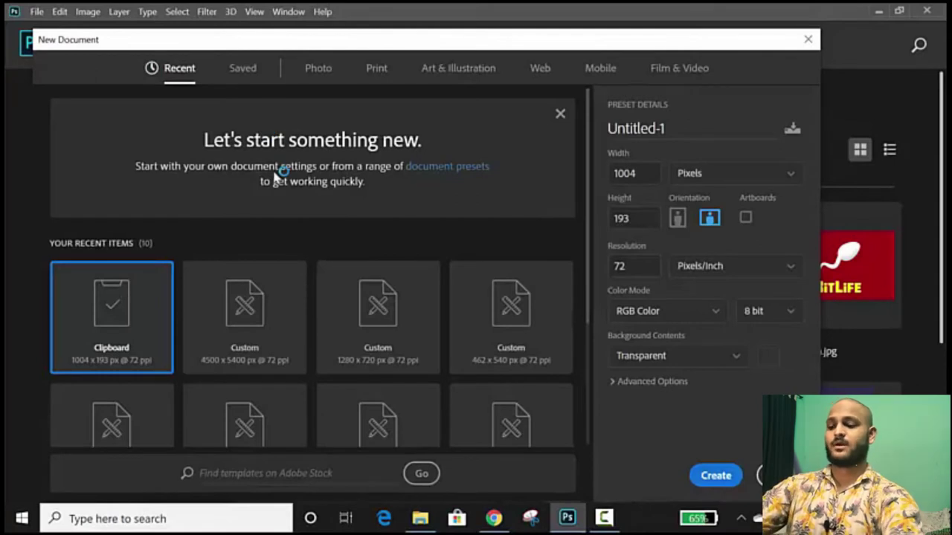
{"action": "double_click", "coordinate": [625, 173]}
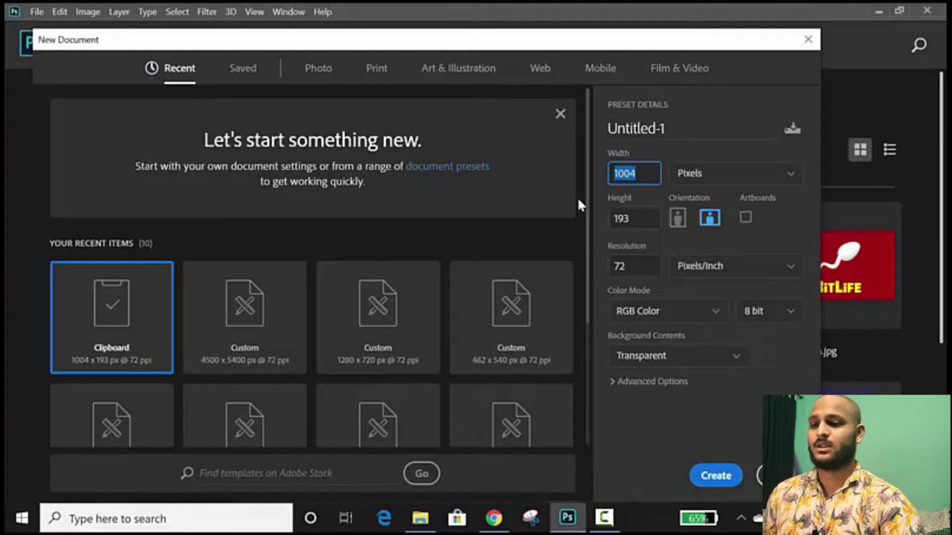
{"action": "type", "text": "4500"}
{"action": "key", "text": "Tab"}
{"action": "type", "text": "5400"}
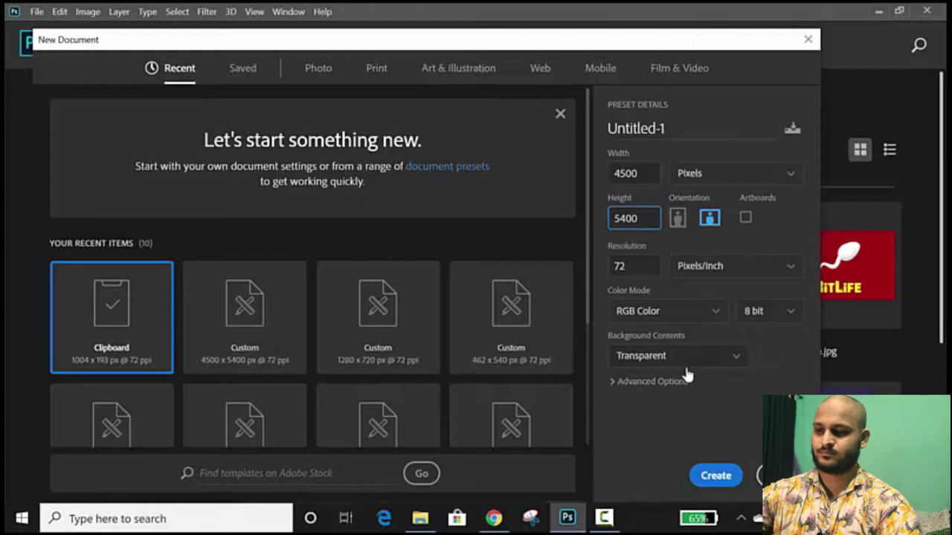
{"action": "left_click", "coordinate": [714, 478]}
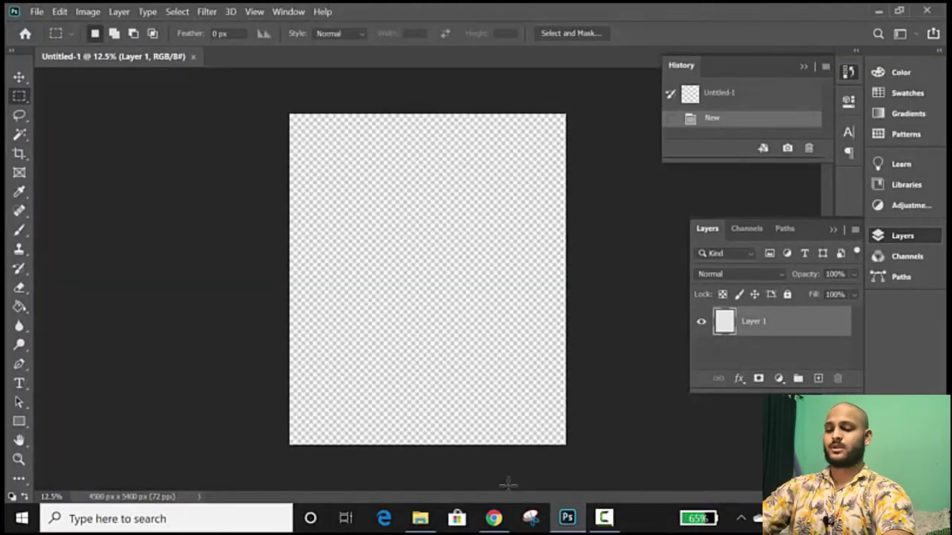
{"action": "left_click", "coordinate": [493, 518]}
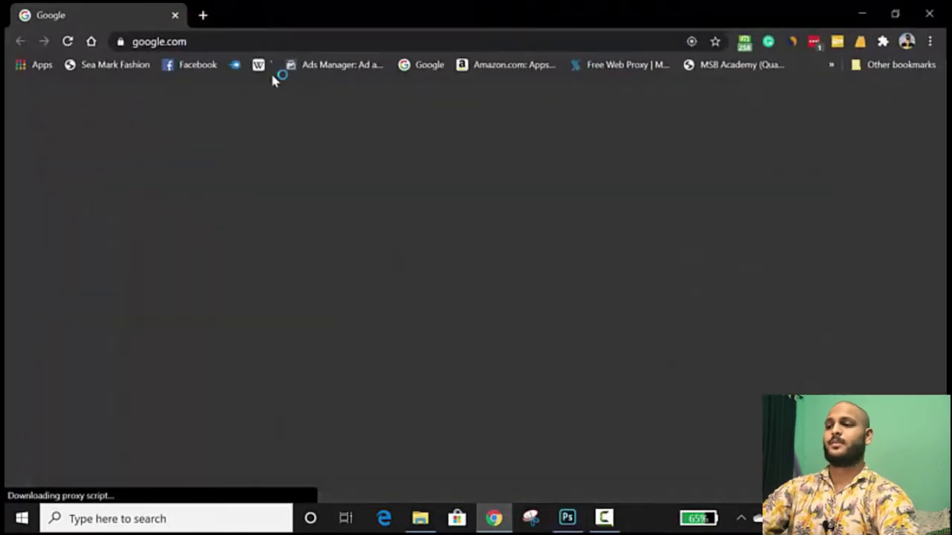
Search Google for pngpress.com and open the Png Press site from the results
{"action": "left_click", "coordinate": [255, 46]}
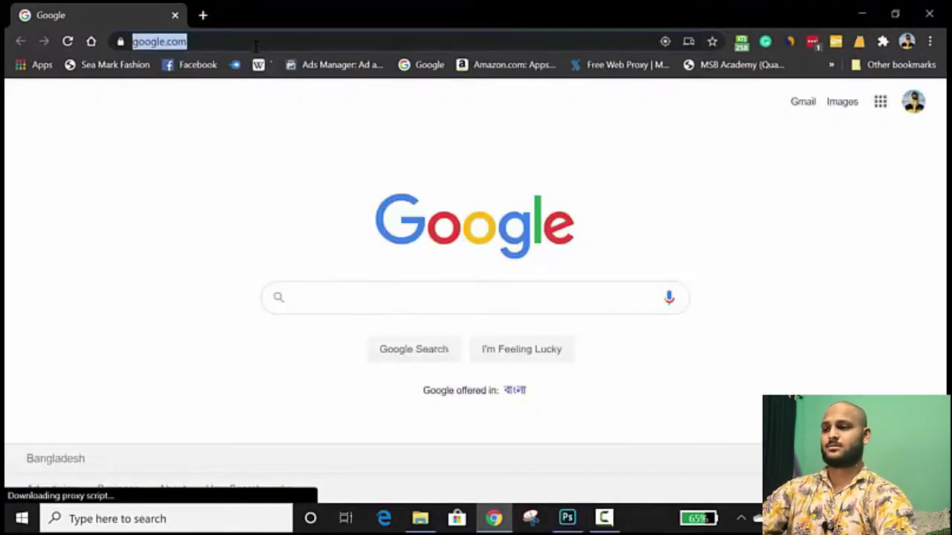
{"action": "type", "text": "pngpress"}
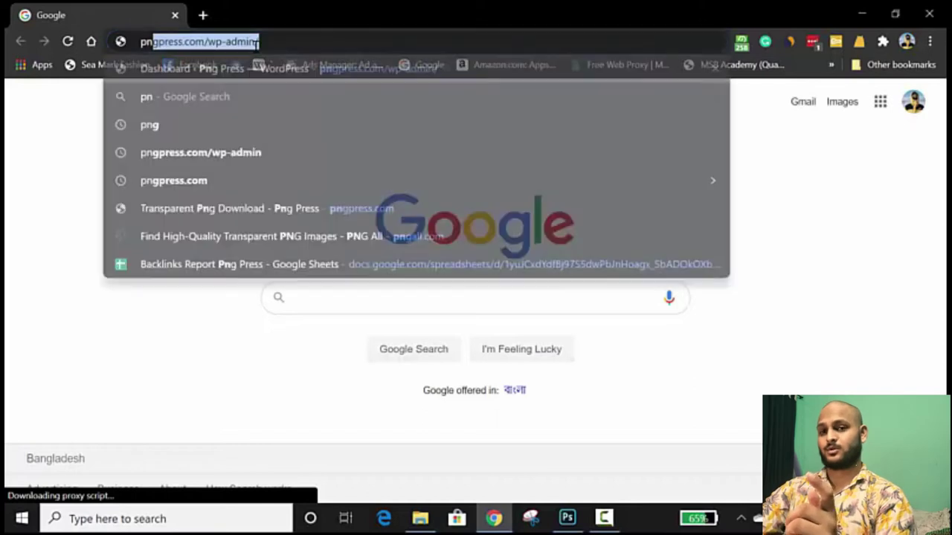
{"action": "left_click", "coordinate": [324, 296]}
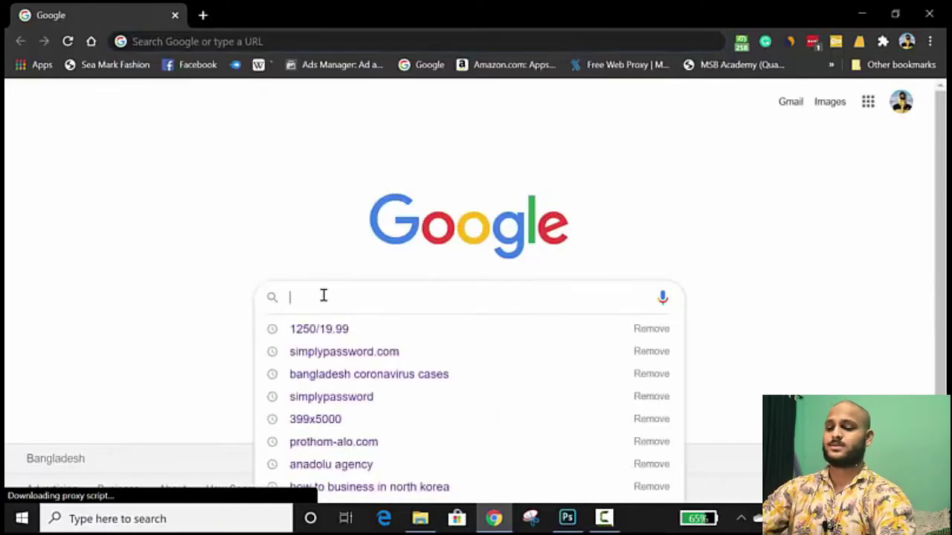
{"action": "type", "text": "pngpress/cp."}
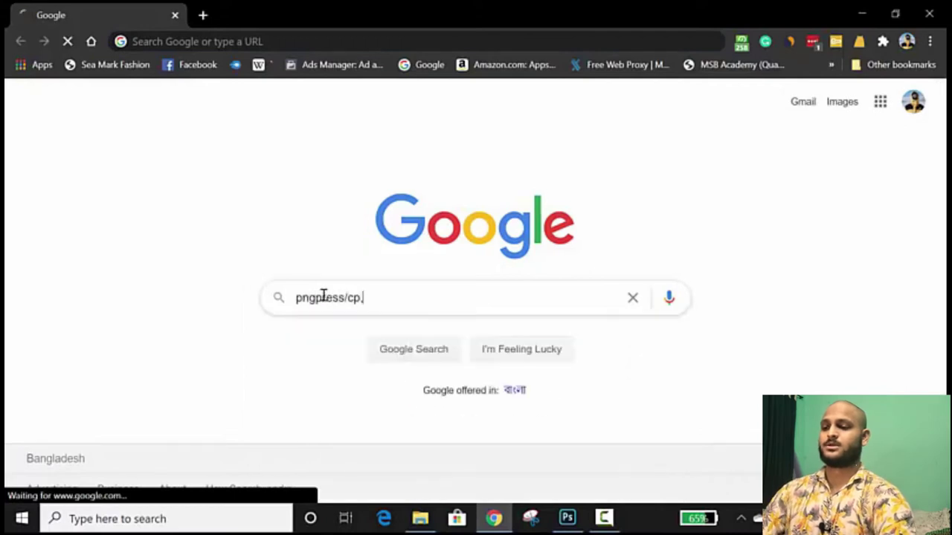
{"action": "left_click", "coordinate": [234, 109]}
{"action": "key", "text": "BackSpace"}
{"action": "key", "text": "BackSpace"}
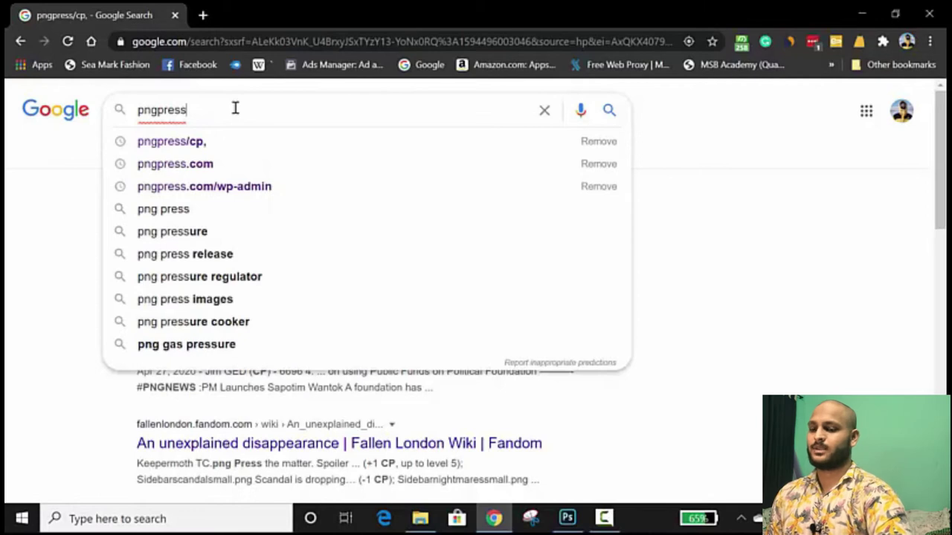
{"action": "type", "text": ".com"}
{"action": "key", "text": "Return"}
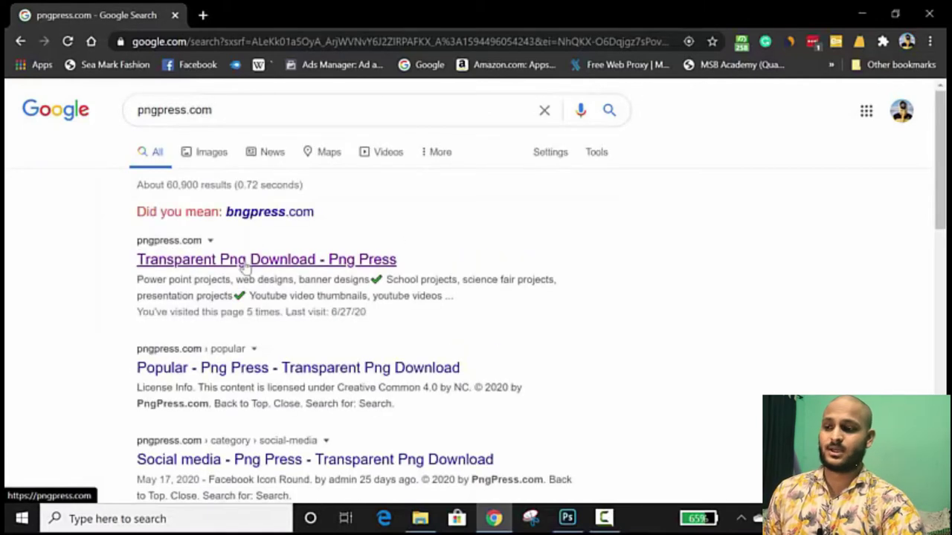
{"action": "left_click", "coordinate": [245, 264]}
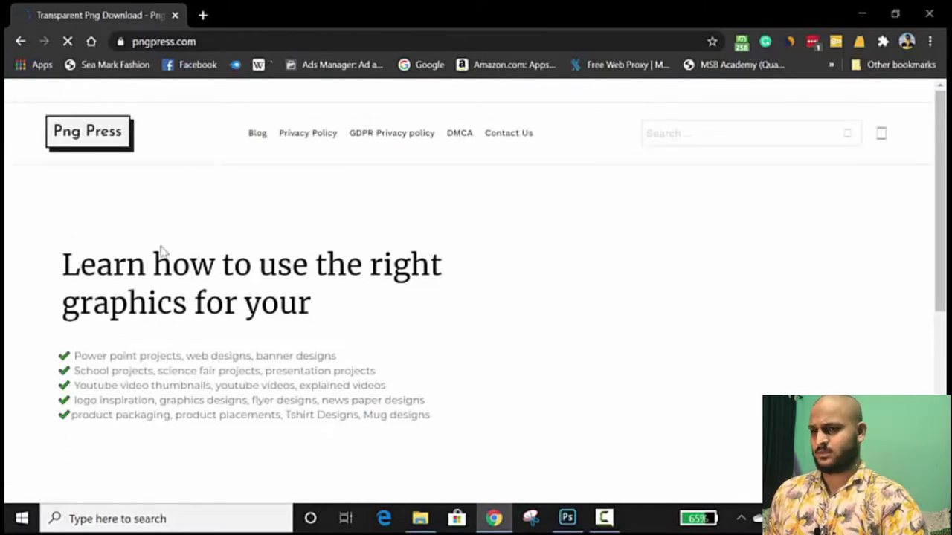
Search the Png Press site for coronavirus images
{"action": "left_click", "coordinate": [703, 133]}
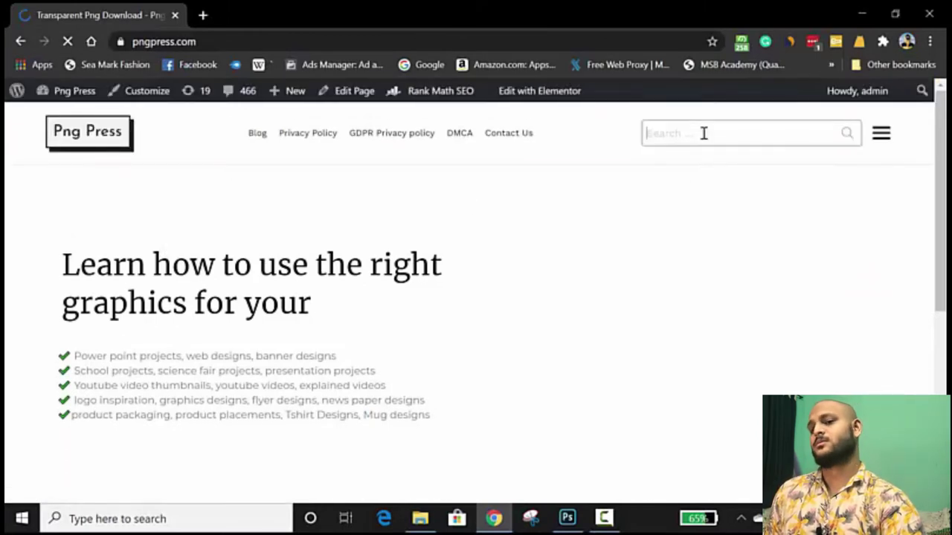
{"action": "type", "text": "coronavirus"}
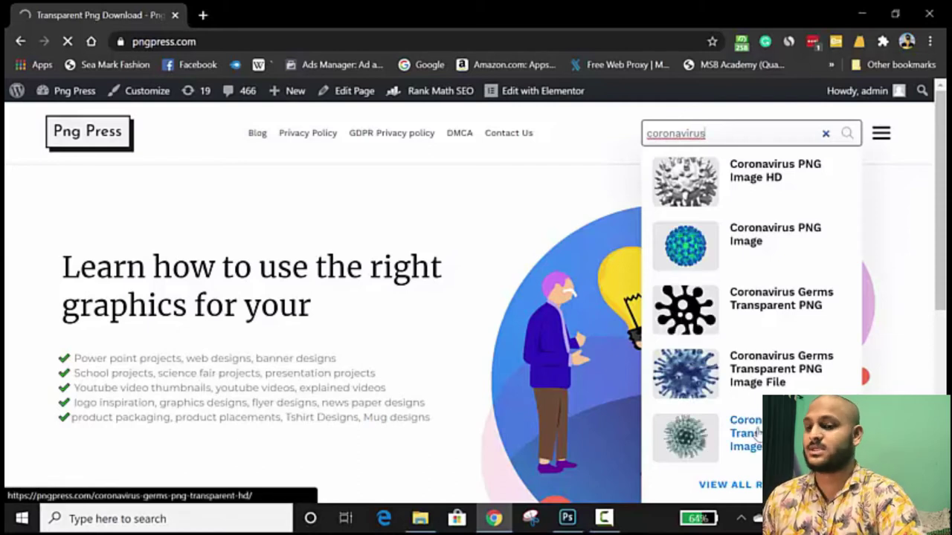
{"action": "key", "text": "Return"}
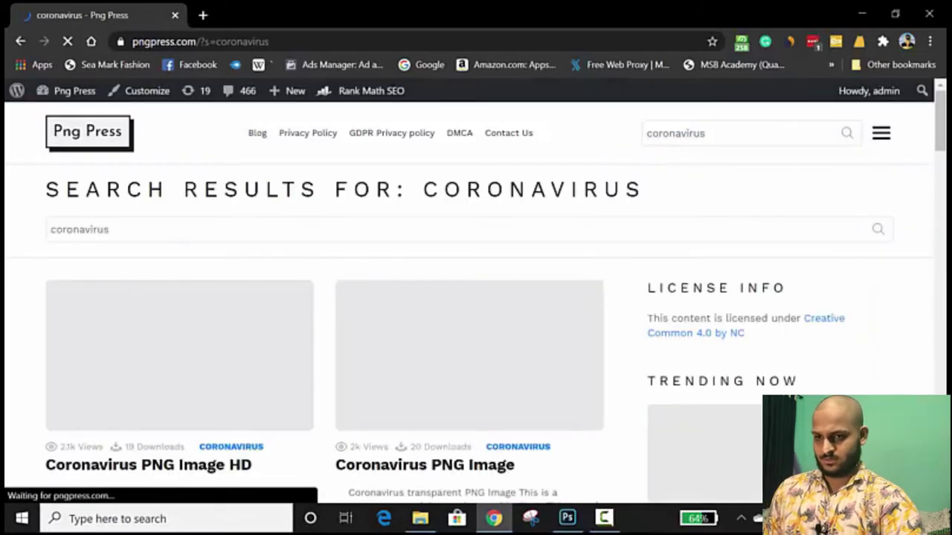
{"action": "scroll", "coordinate": [124, 282], "scroll_direction": "down", "scroll_amount": 4}
{"action": "scroll", "coordinate": [501, 274], "scroll_direction": "up", "scroll_amount": 4}
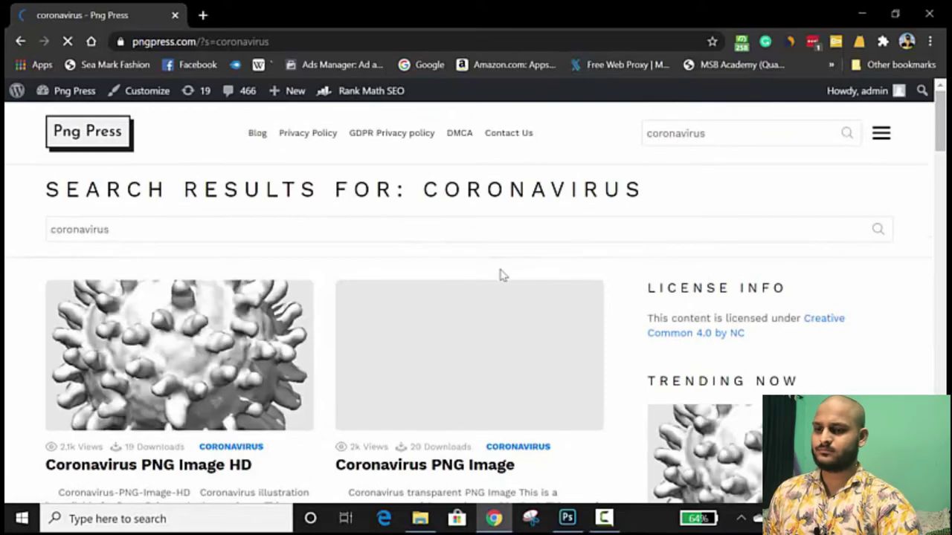
{"action": "left_click_drag", "start_coordinate": [942, 130], "coordinate": [942, 252]}
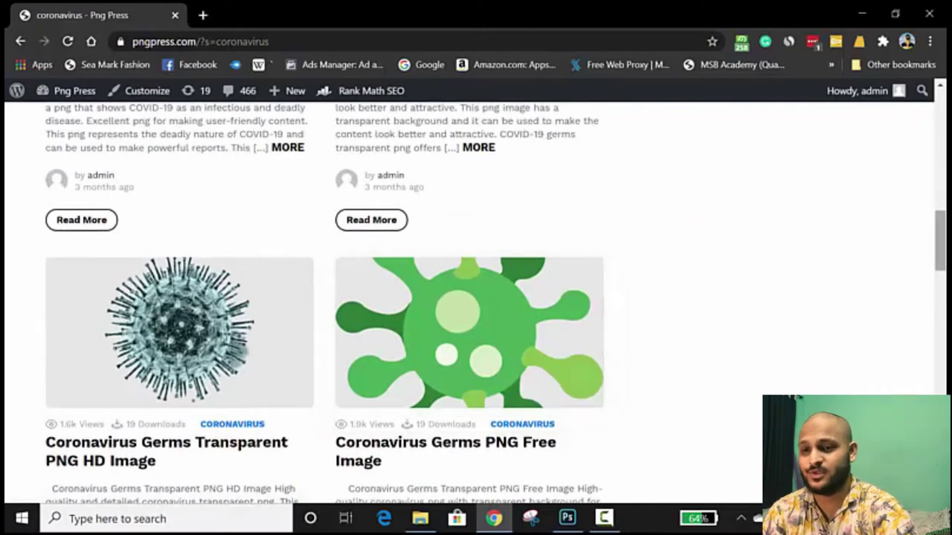
Browse the coronavirus results and open the Coronavirus Germs PNG File post
{"action": "scroll", "coordinate": [822, 256], "scroll_direction": "down", "scroll_amount": 6}
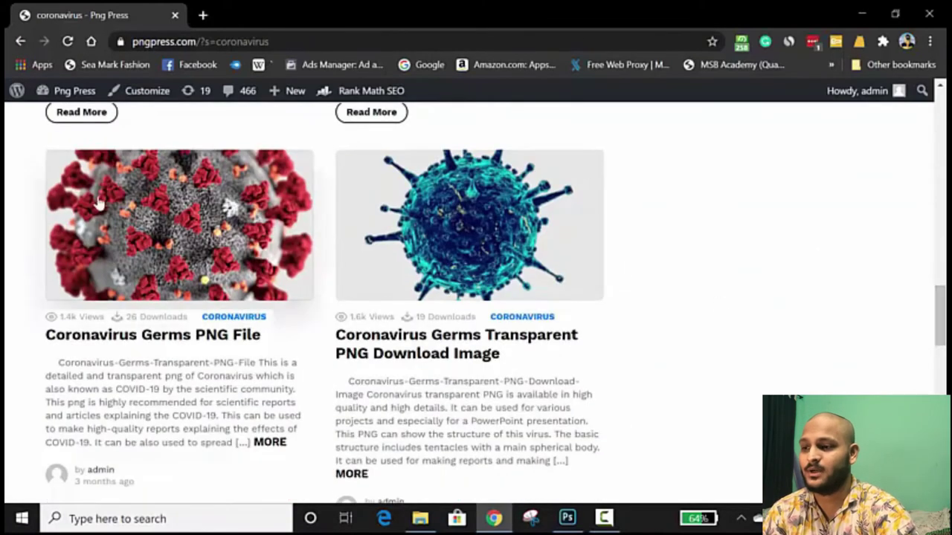
{"action": "scroll", "coordinate": [810, 291], "scroll_direction": "down", "scroll_amount": 5}
{"action": "scroll", "coordinate": [798, 398], "scroll_direction": "up", "scroll_amount": 3}
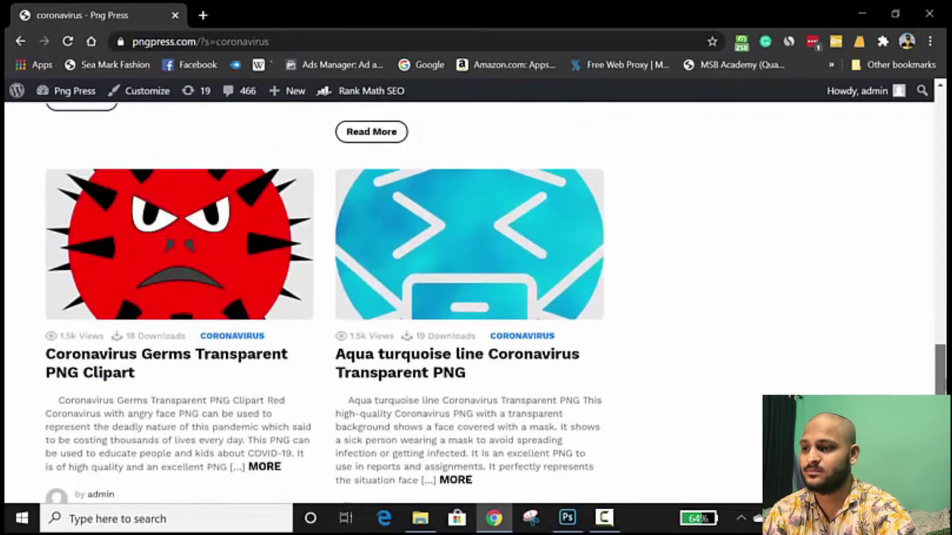
{"action": "scroll", "coordinate": [798, 398], "scroll_direction": "down", "scroll_amount": 8}
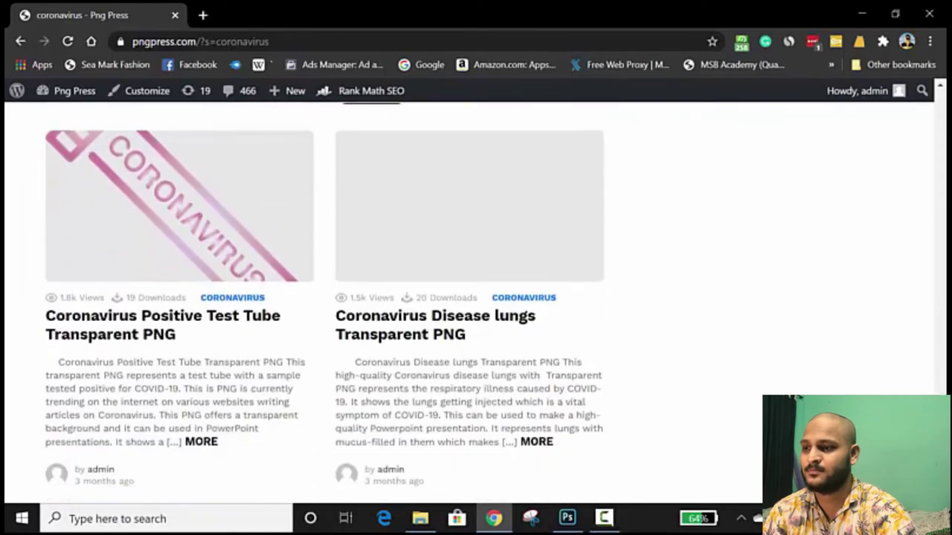
{"action": "scroll", "coordinate": [798, 398], "scroll_direction": "down", "scroll_amount": 6}
{"action": "scroll", "coordinate": [797, 398], "scroll_direction": "down", "scroll_amount": 3}
{"action": "scroll", "coordinate": [109, 327], "scroll_direction": "up", "scroll_amount": 9}
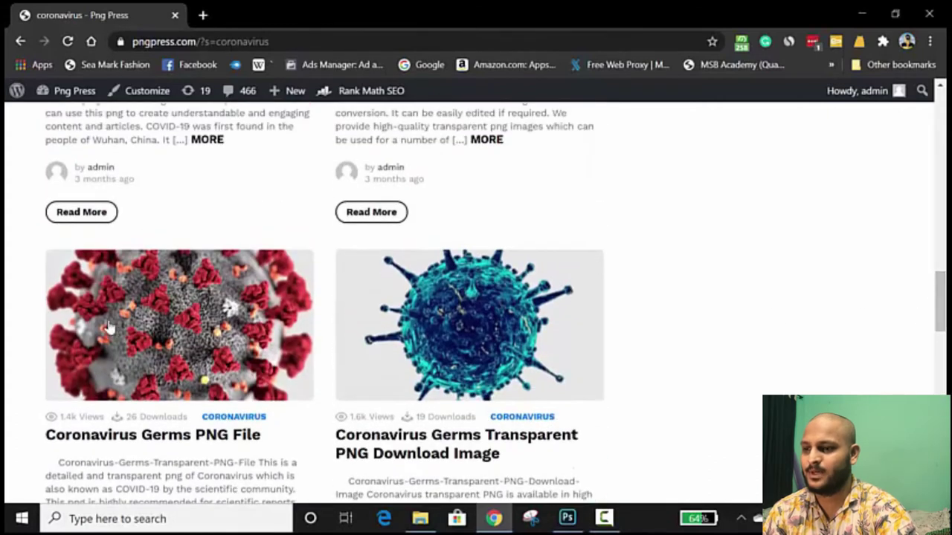
{"action": "left_click", "coordinate": [192, 332]}
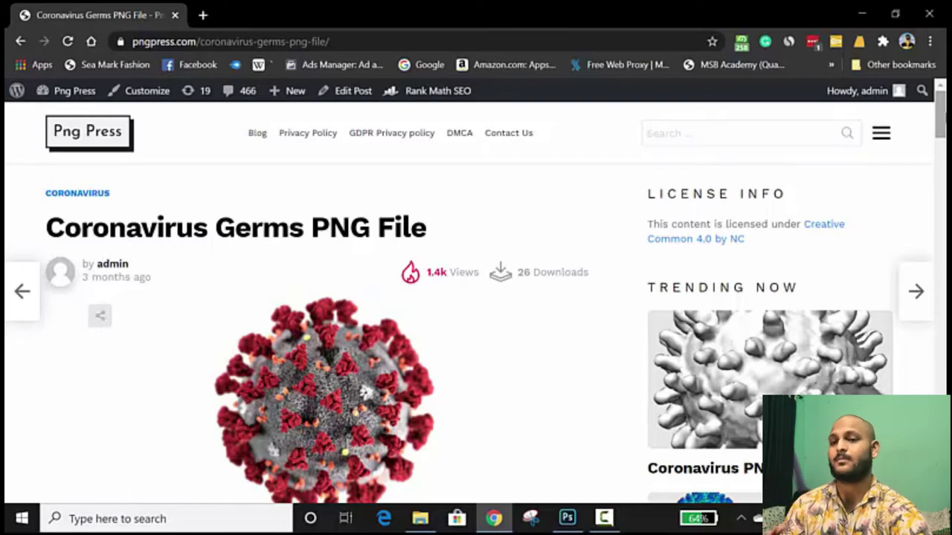
Scroll to the Download button and download the Coronavirus Germs PNG image
{"action": "scroll", "coordinate": [476, 297], "scroll_direction": "down", "scroll_amount": 5}
{"action": "scroll", "coordinate": [475, 297], "scroll_direction": "up", "scroll_amount": 5}
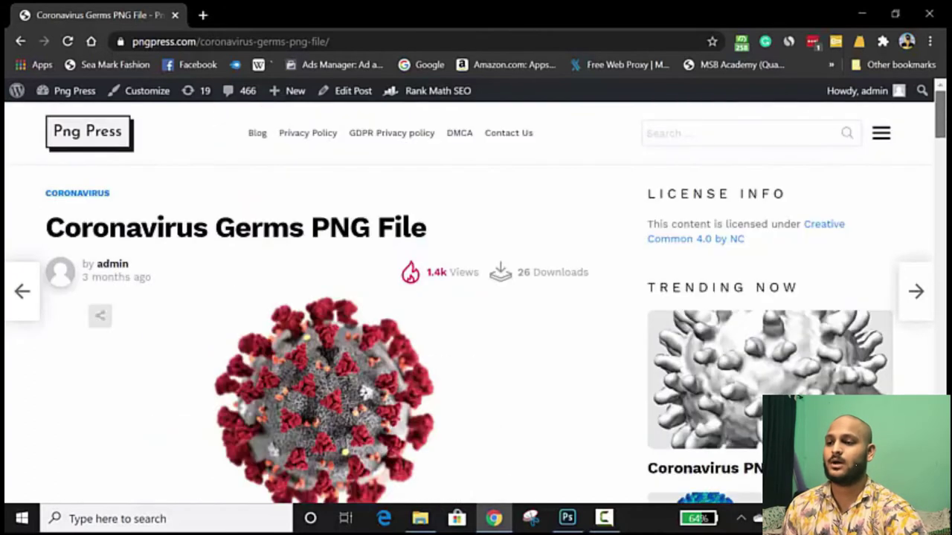
{"action": "scroll", "coordinate": [476, 297], "scroll_direction": "down", "scroll_amount": 3}
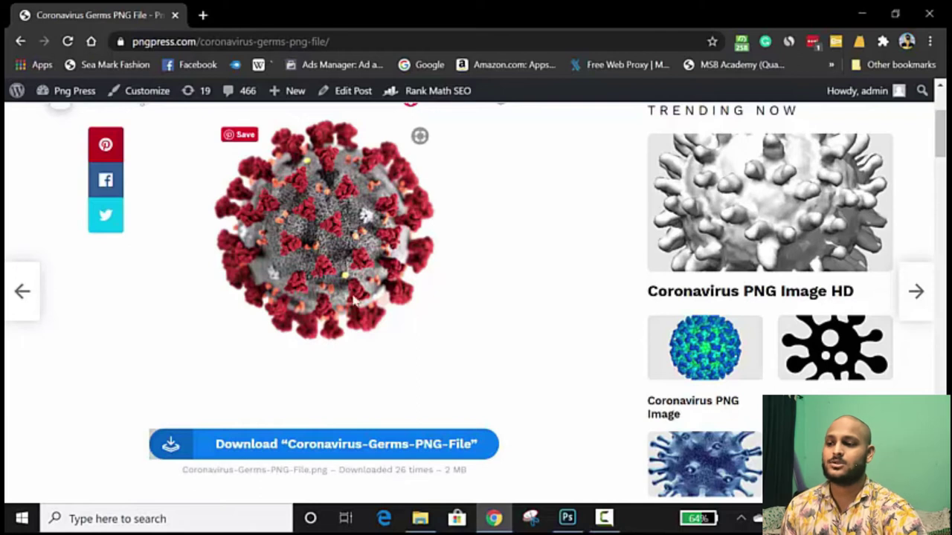
{"action": "left_click", "coordinate": [312, 446]}
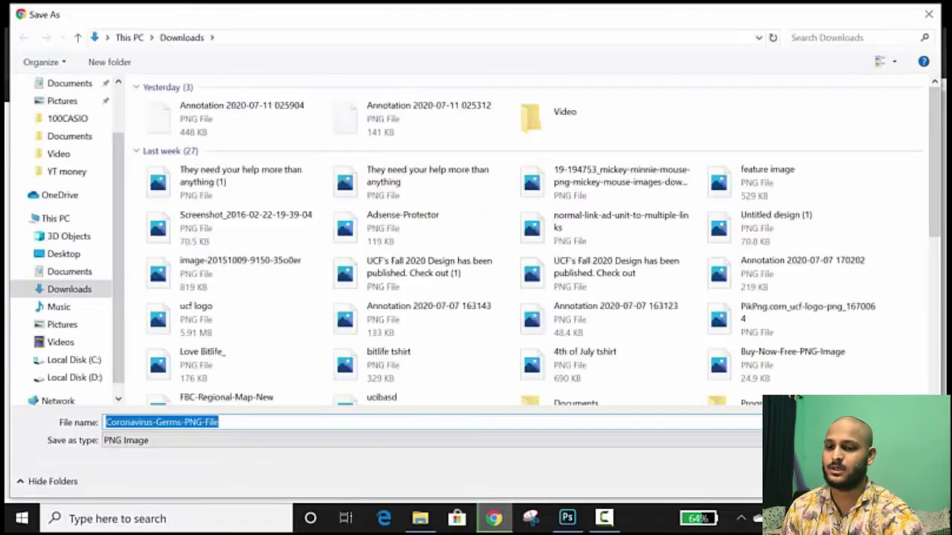
Save Coronavirus-Germs-PNG-File to Downloads and place it into the Untitled-1 document
{"action": "key", "text": "Return"}
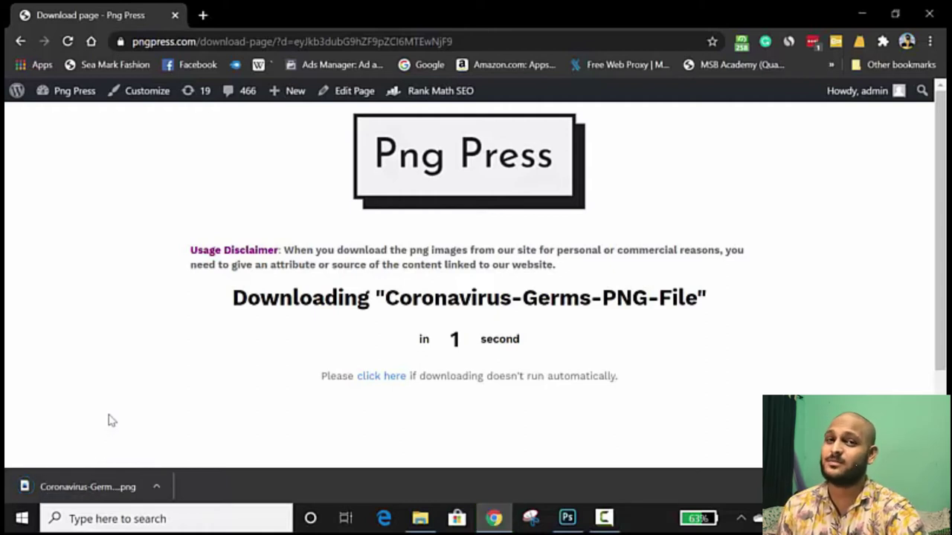
{"action": "left_click_drag", "start_coordinate": [63, 491], "coordinate": [451, 317]}
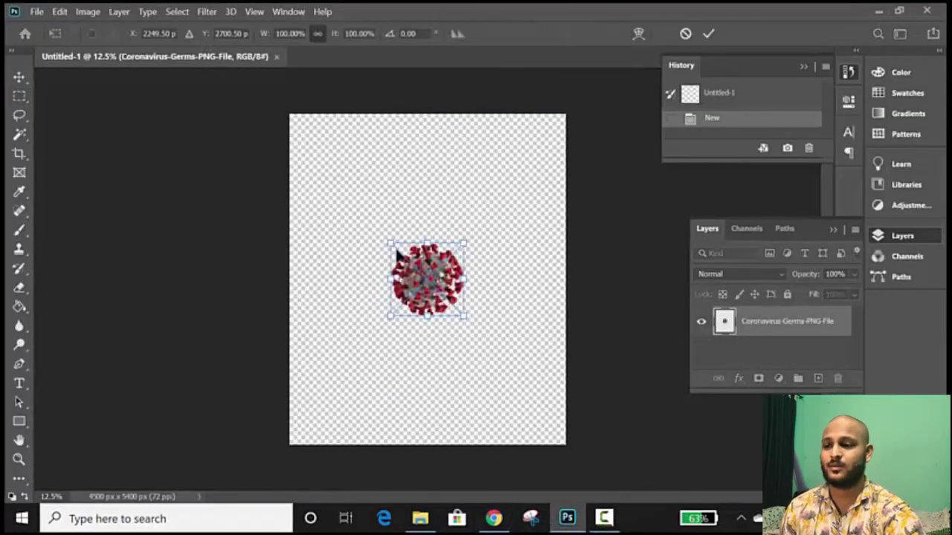
Enlarge the virus image to fill most of the canvas, centre it, and commit the placement
{"action": "left_click_drag", "start_coordinate": [390, 242], "coordinate": [327, 162]}
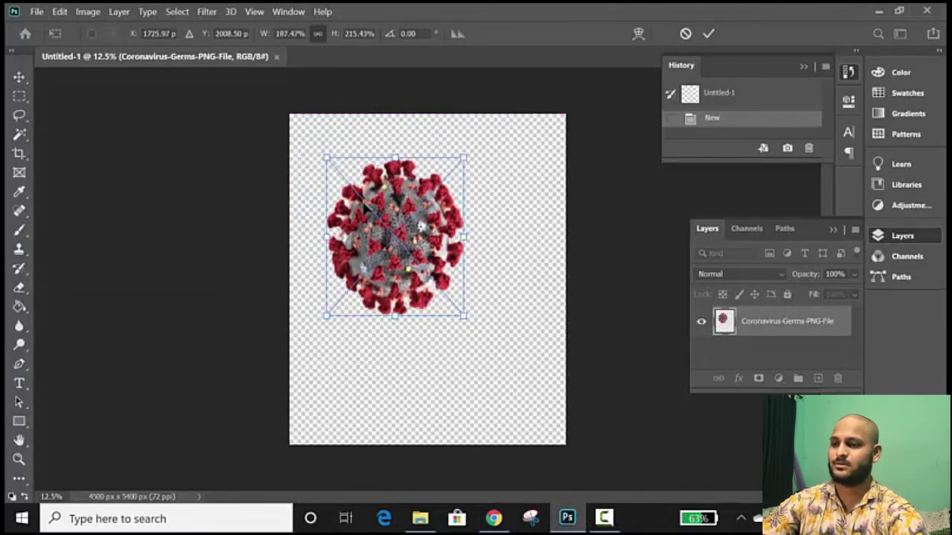
{"action": "key", "text": "ctrl+z"}
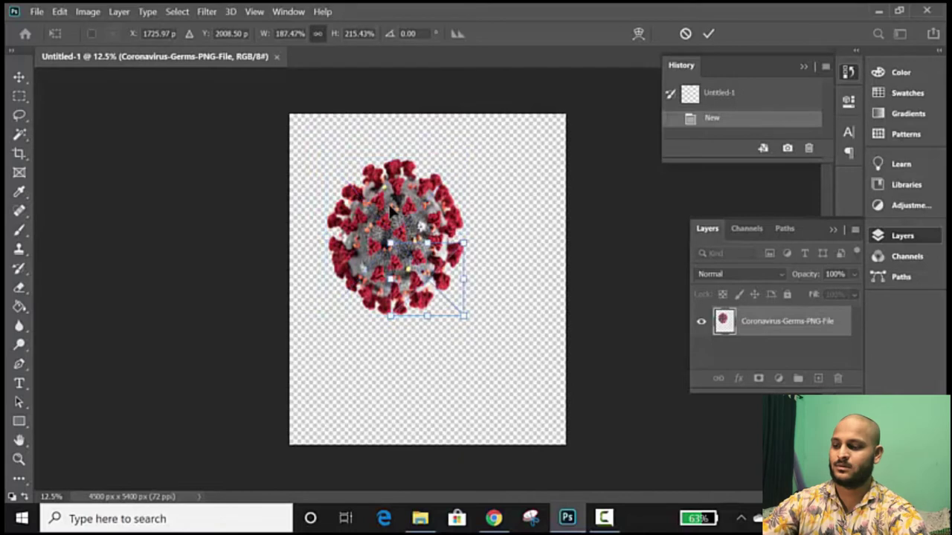
{"action": "left_click_drag", "start_coordinate": [384, 239], "coordinate": [290, 131]}
{"action": "left_click_drag", "start_coordinate": [384, 180], "coordinate": [380, 156]}
{"action": "left_click_drag", "start_coordinate": [463, 294], "coordinate": [512, 352]}
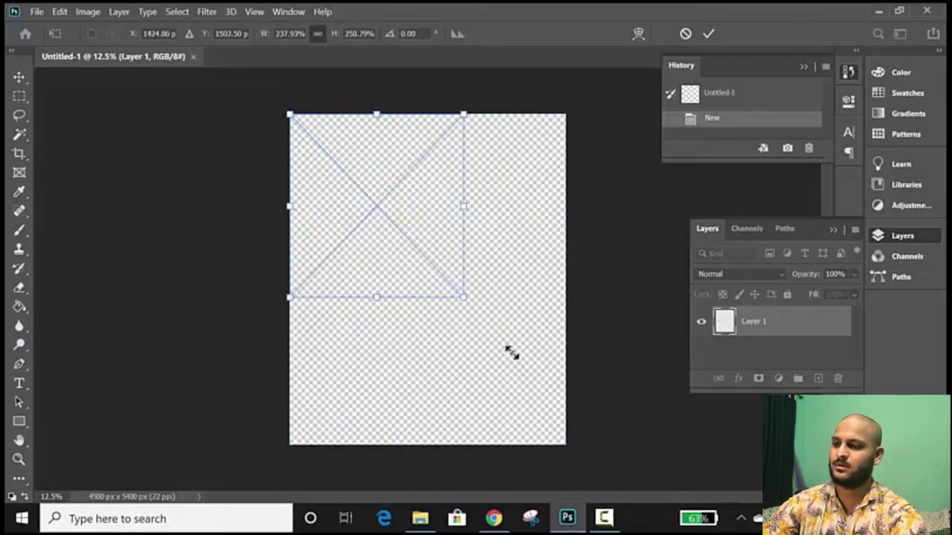
{"action": "left_click_drag", "start_coordinate": [399, 262], "coordinate": [449, 343]}
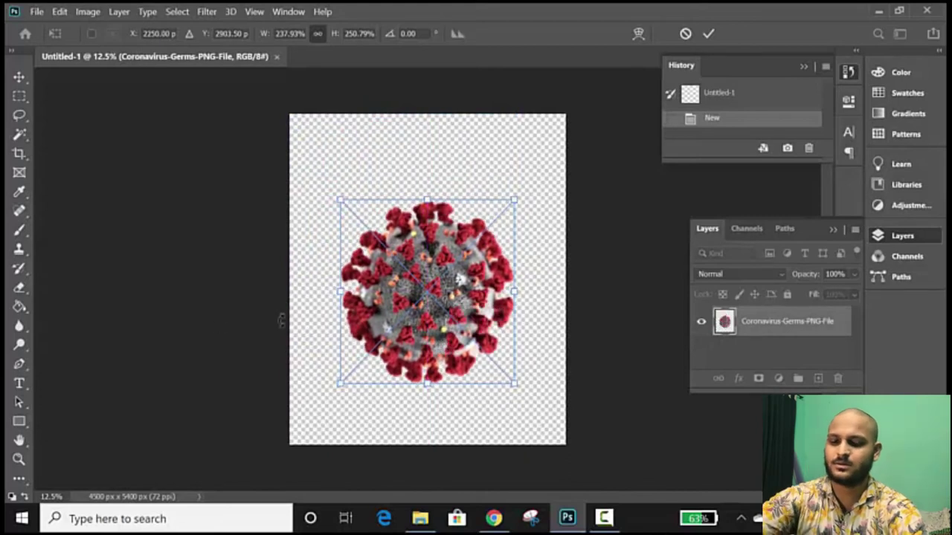
{"action": "key", "text": "Return"}
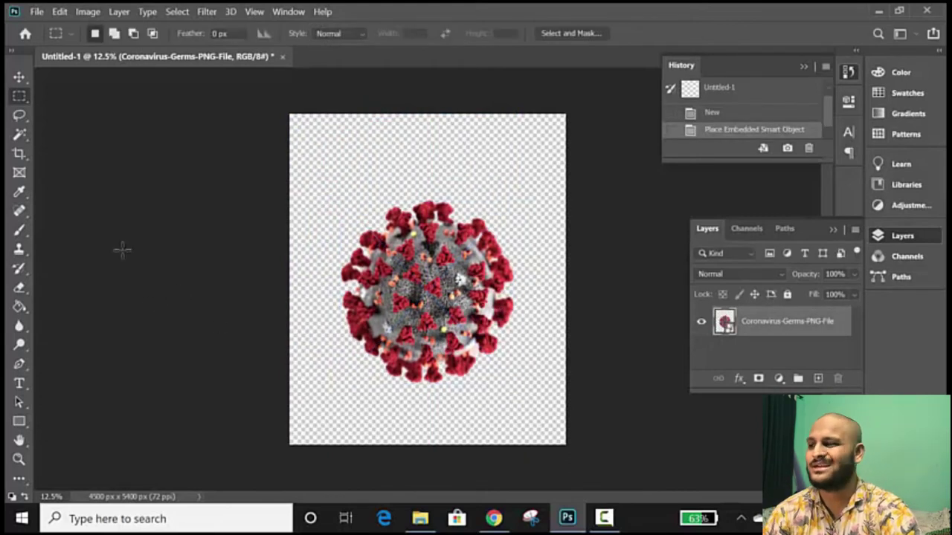
Draw a text box above the virus and enter 'We are in this together'
{"action": "left_click", "coordinate": [20, 385]}
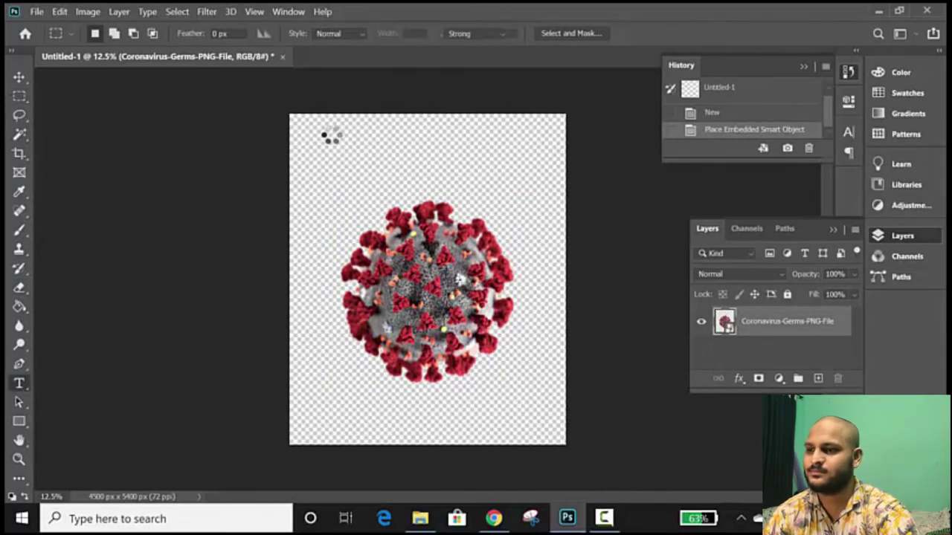
{"action": "left_click_drag", "start_coordinate": [321, 138], "coordinate": [535, 187]}
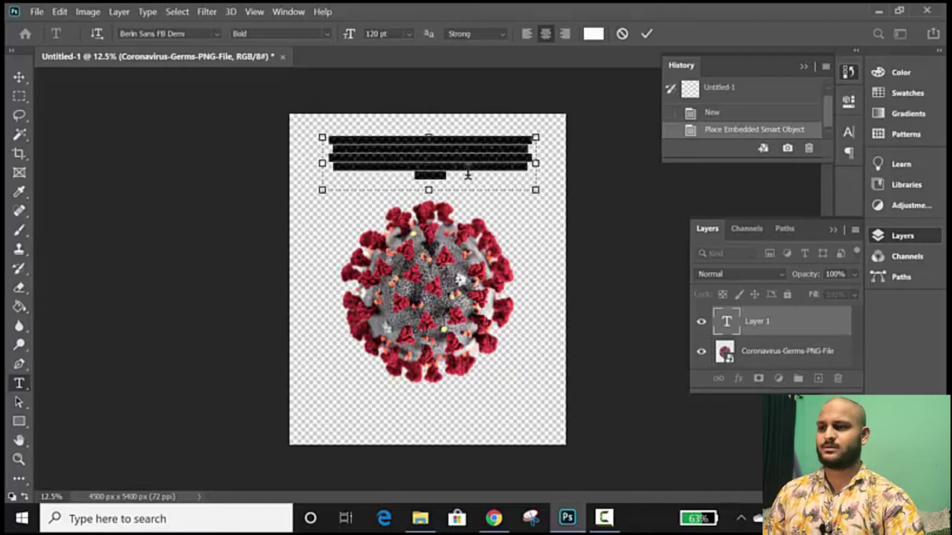
{"action": "key", "text": "BackSpace"}
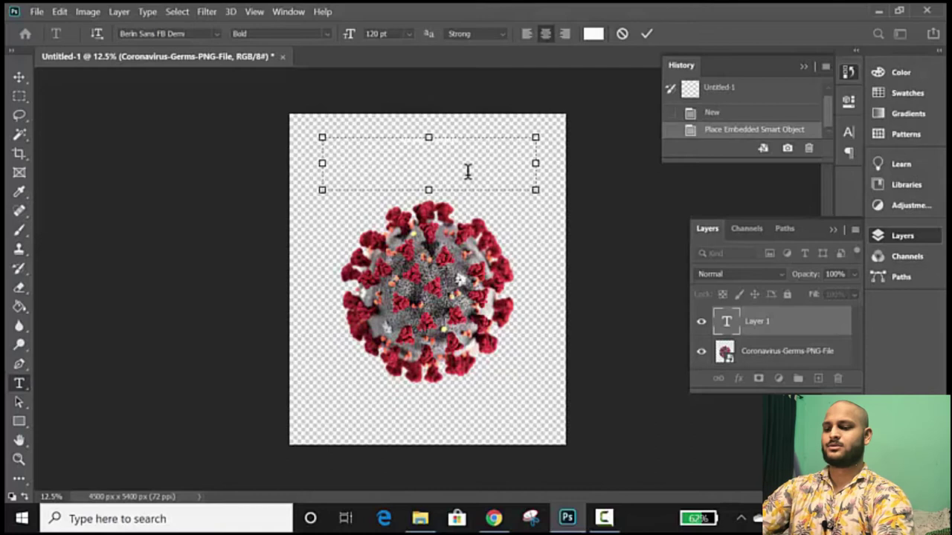
Set the heading text colour to red (ff0000)
{"action": "key", "text": "ctrl+a"}
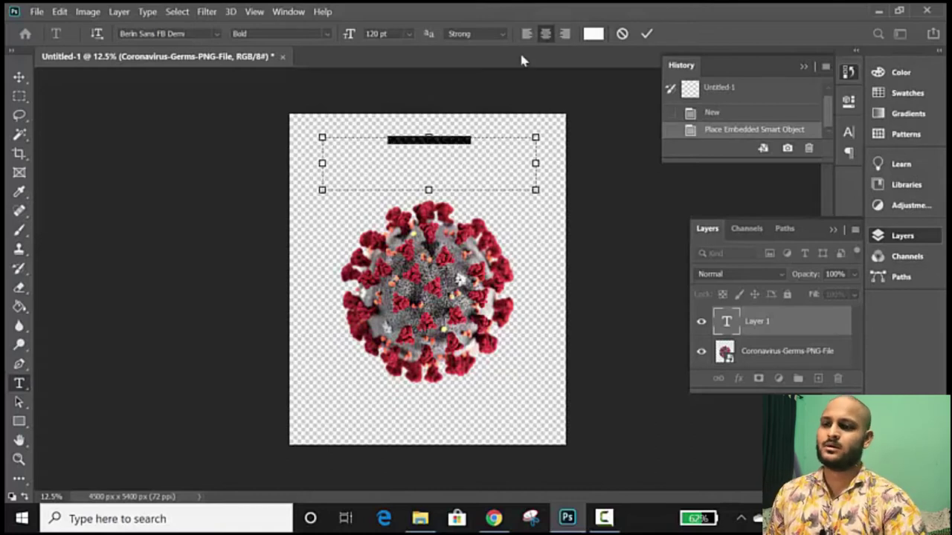
{"action": "left_click", "coordinate": [595, 34]}
{"action": "type", "text": "ff0000"}
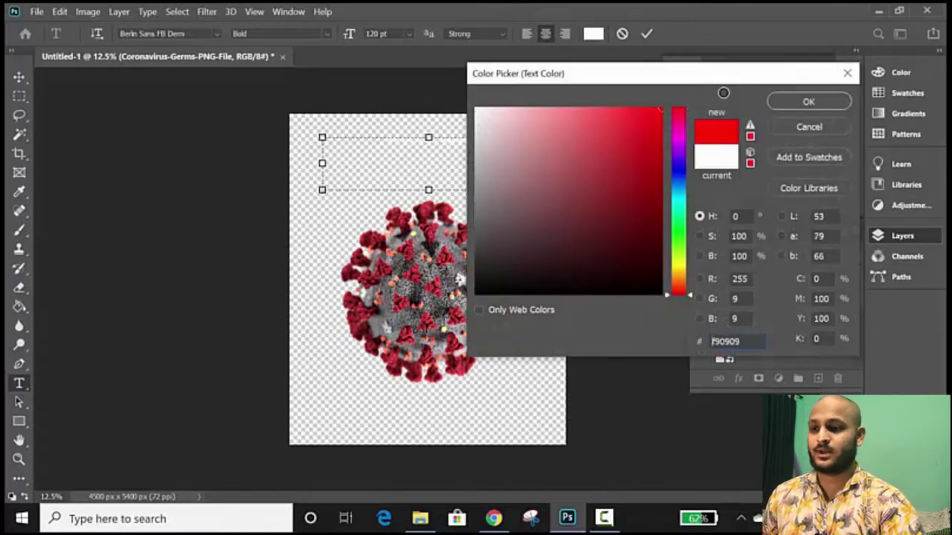
{"action": "left_click", "coordinate": [814, 101]}
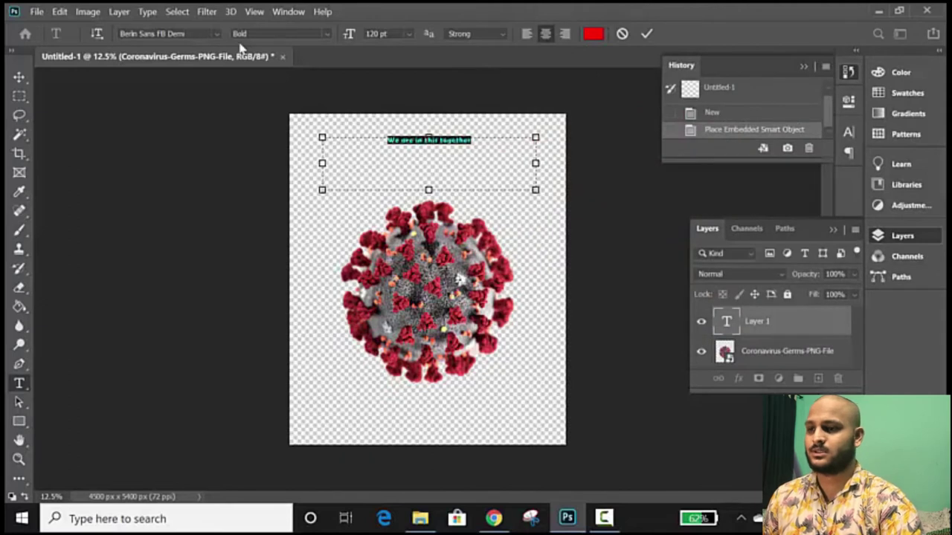
{"action": "left_click", "coordinate": [217, 34]}
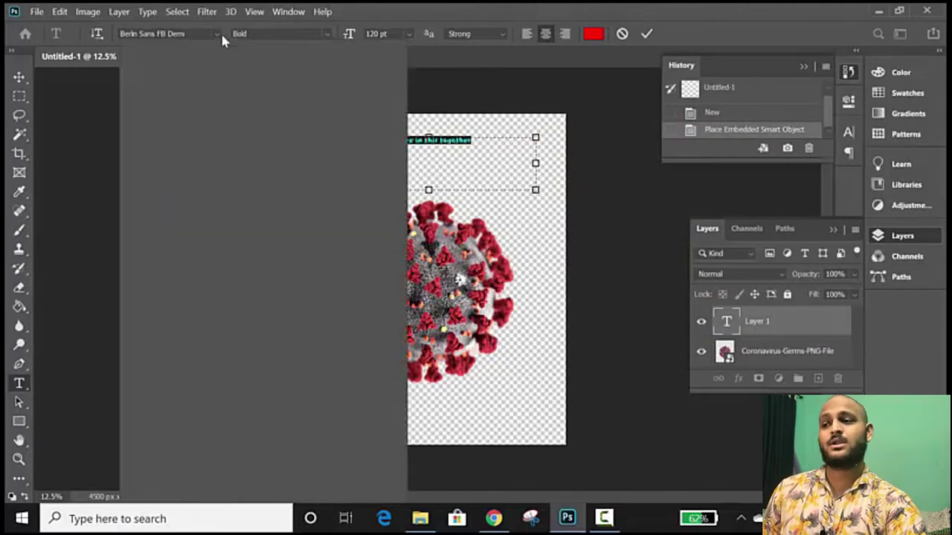
{"action": "left_click", "coordinate": [216, 35]}
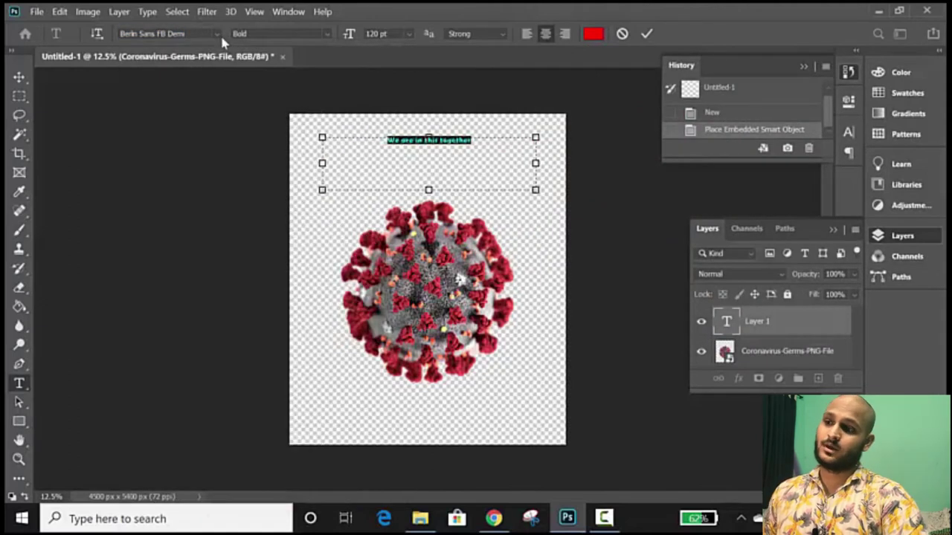
Set the heading's font to Another Danger - Demo at 500 pt
{"action": "left_click", "coordinate": [215, 33]}
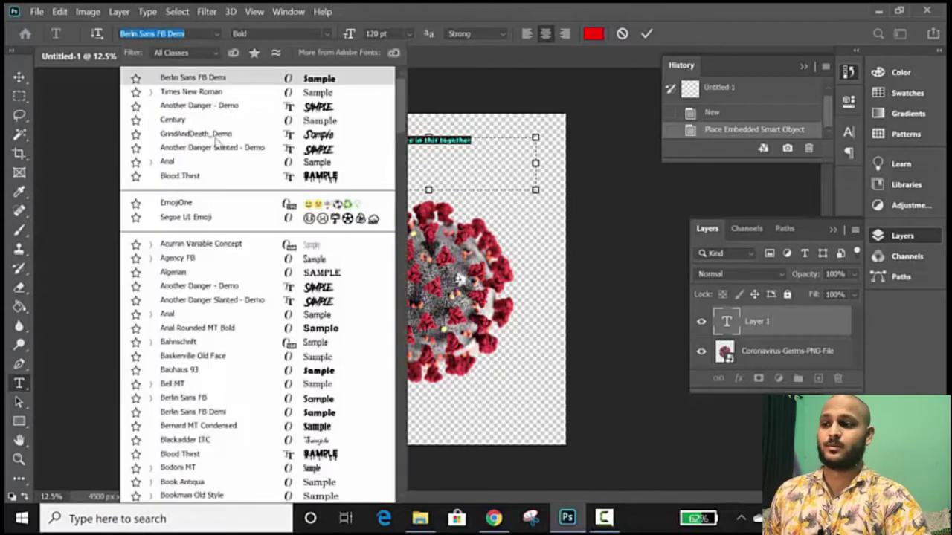
{"action": "left_click", "coordinate": [214, 106]}
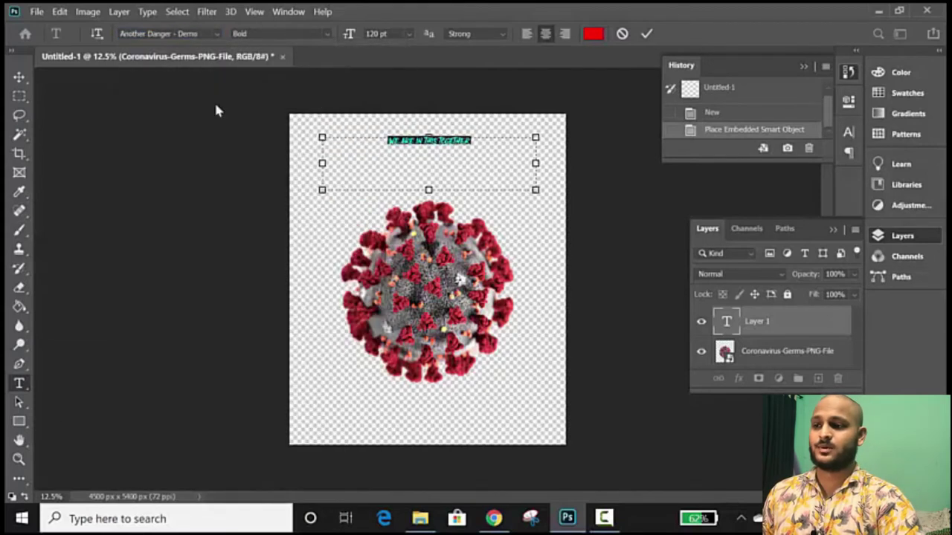
{"action": "key", "text": "ctrl+a"}
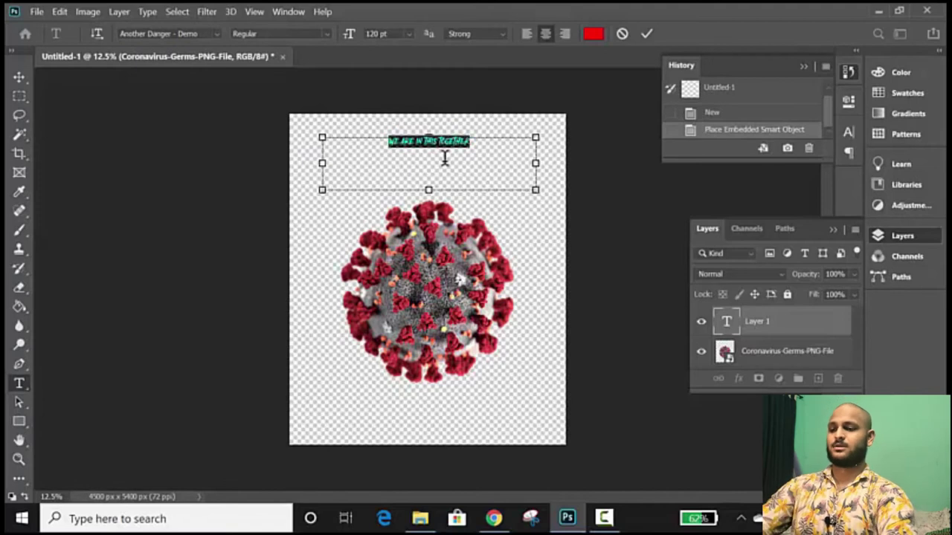
{"action": "left_click", "coordinate": [377, 33]}
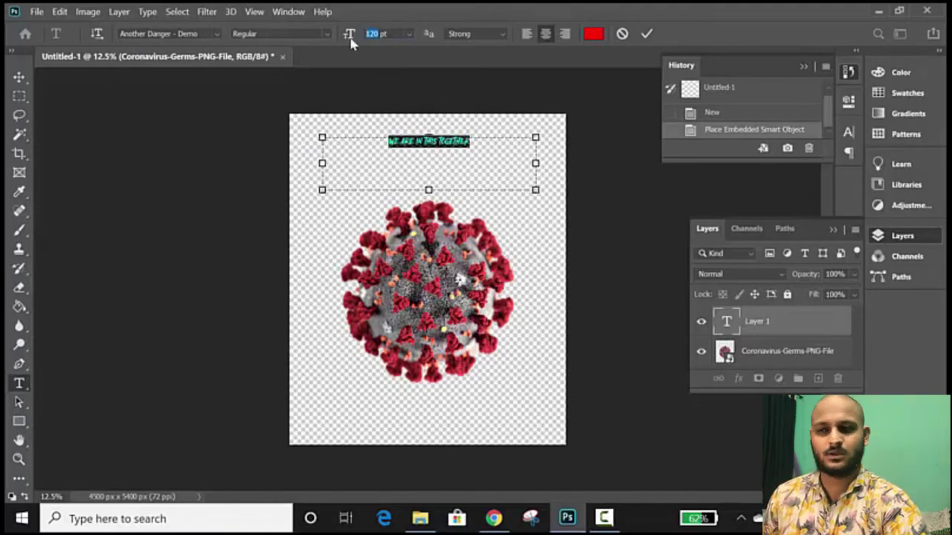
{"action": "type", "text": "50"}
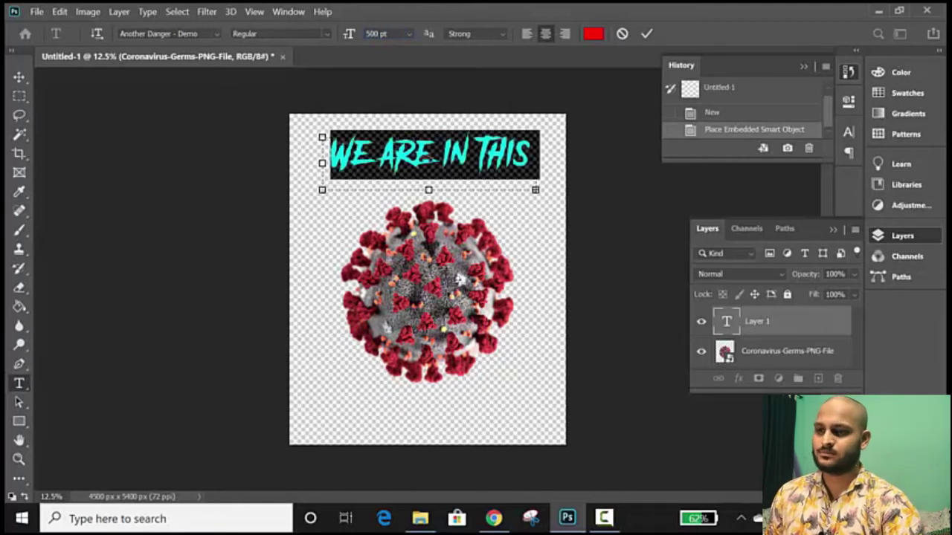
Resize the text box so WE ARE IN THIS TOGETHER wraps onto two lines, then commit
{"action": "left_click", "coordinate": [443, 159]}
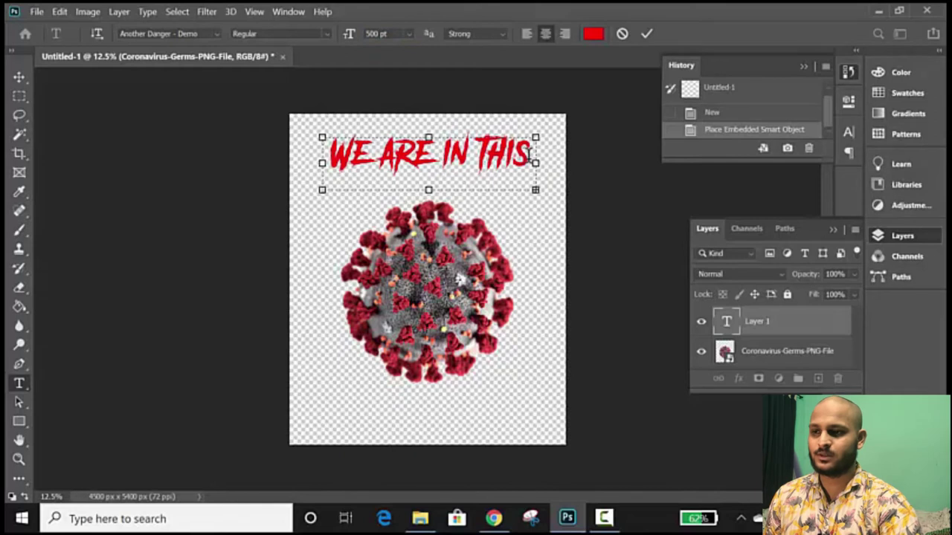
{"action": "left_click_drag", "start_coordinate": [428, 189], "coordinate": [428, 262]}
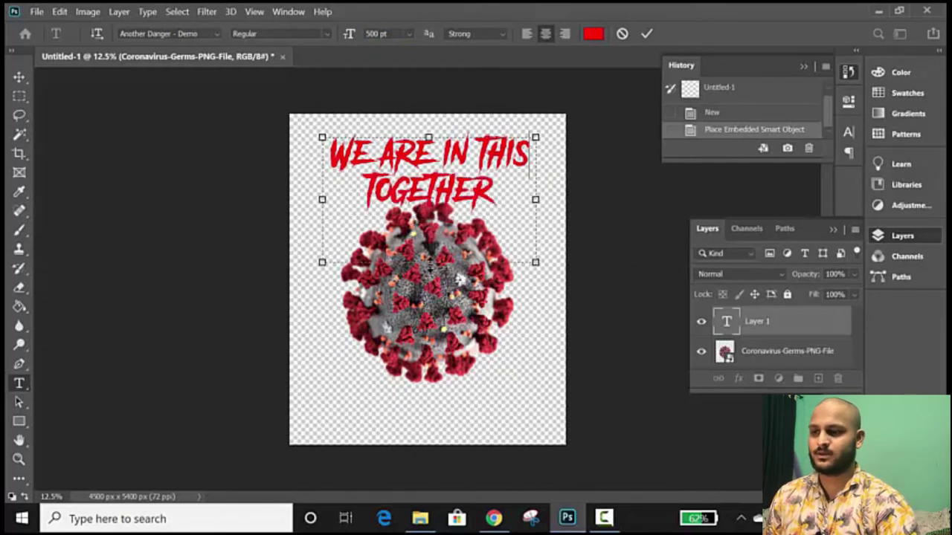
{"action": "left_click_drag", "start_coordinate": [439, 229], "coordinate": [437, 227]}
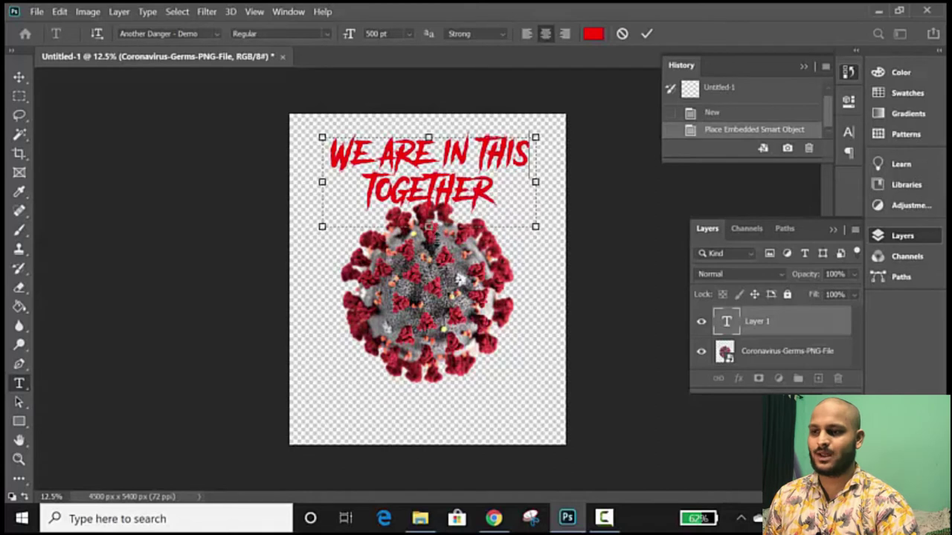
{"action": "left_click", "coordinate": [430, 339]}
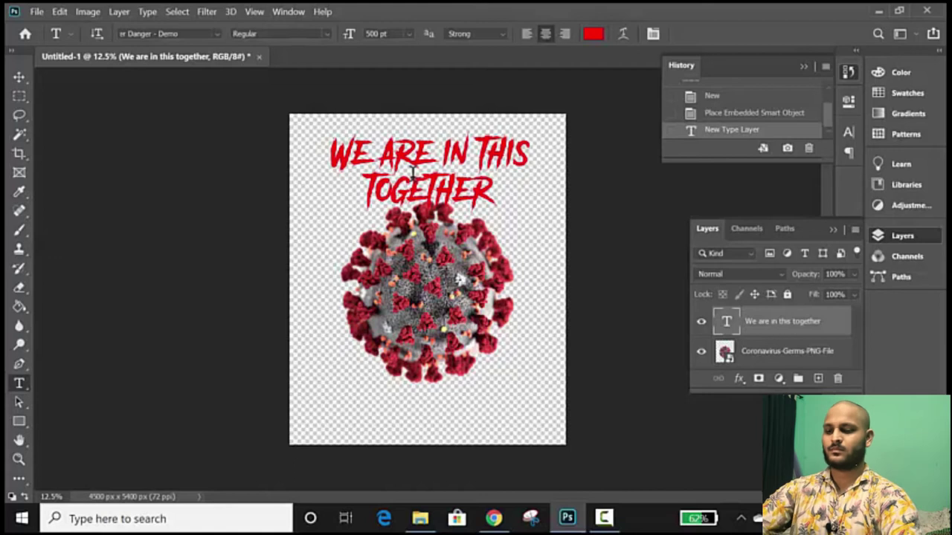
{"action": "key", "text": "ctrl+t"}
Centre the heading across the top and move the coronavirus image slightly lower
{"action": "left_click_drag", "start_coordinate": [413, 172], "coordinate": [426, 173]}
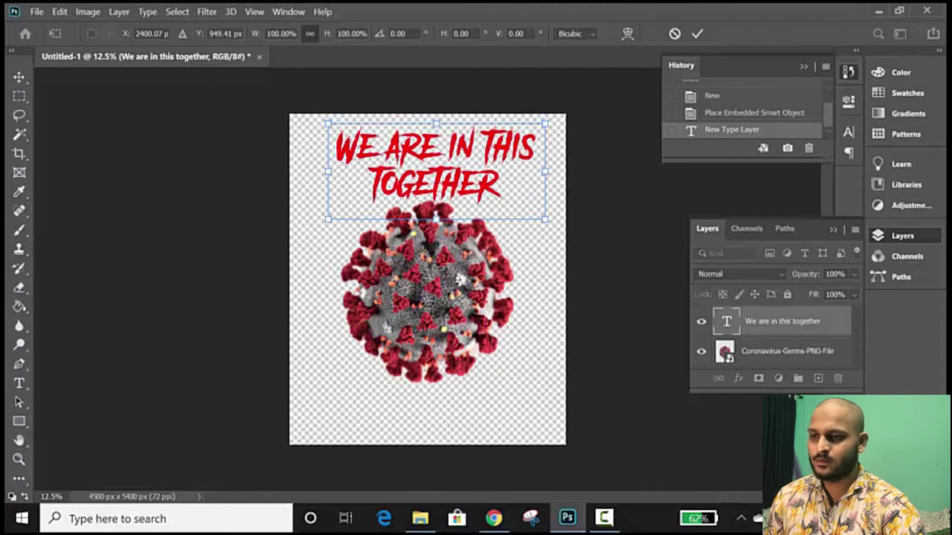
{"action": "left_click", "coordinate": [20, 383]}
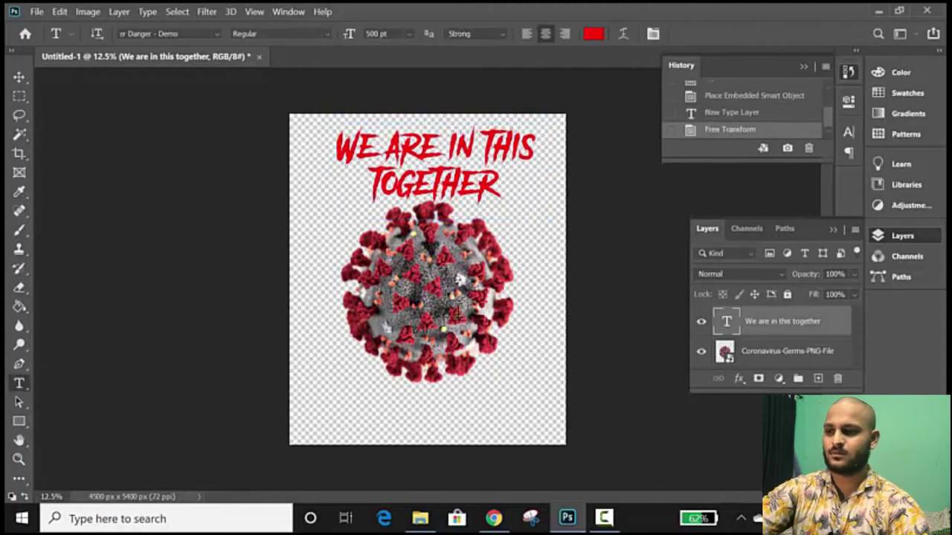
{"action": "left_click", "coordinate": [751, 356]}
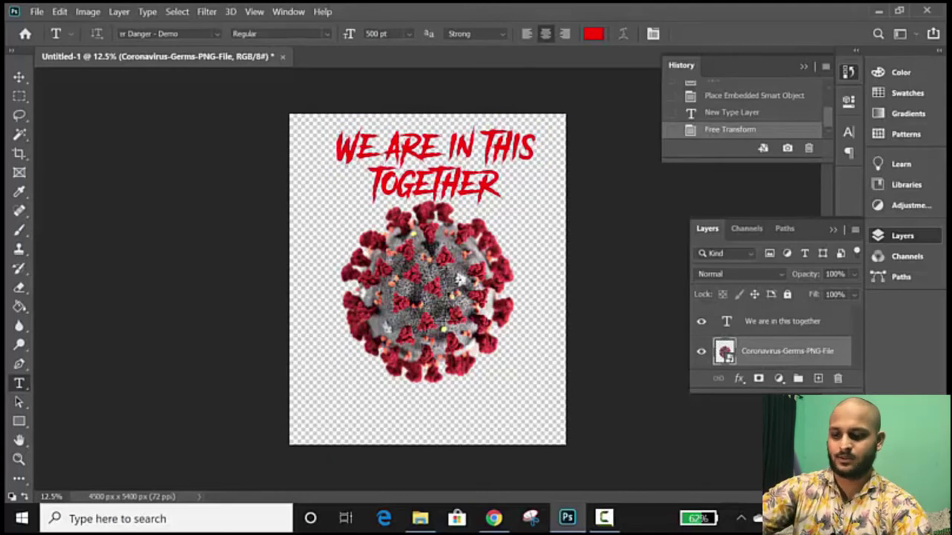
{"action": "key", "text": "ctrl+t"}
{"action": "left_click_drag", "start_coordinate": [434, 309], "coordinate": [434, 324]}
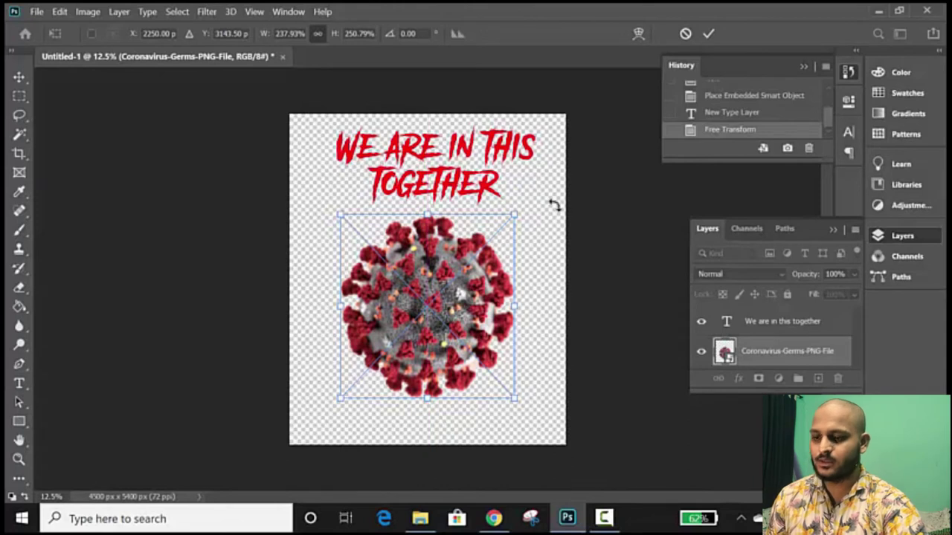
{"action": "left_click", "coordinate": [19, 383]}
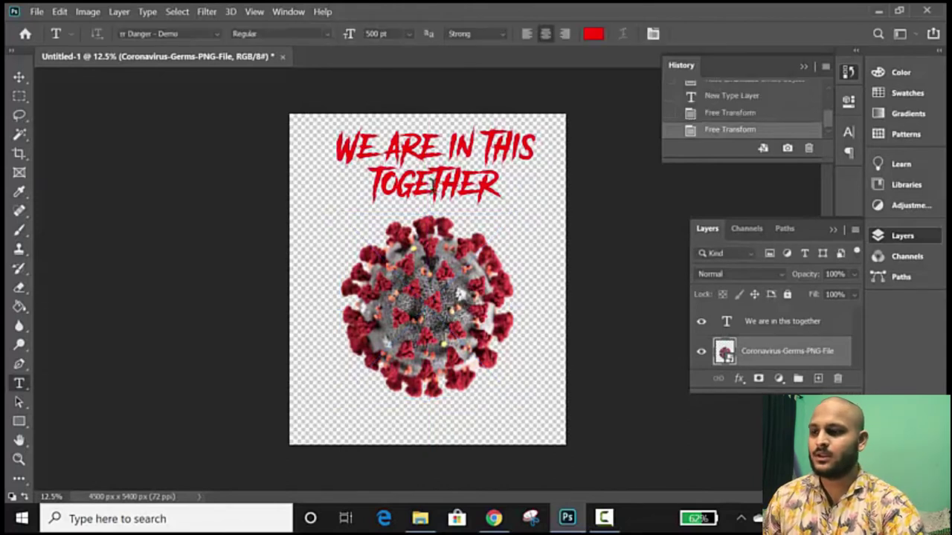
{"action": "left_click", "coordinate": [433, 181]}
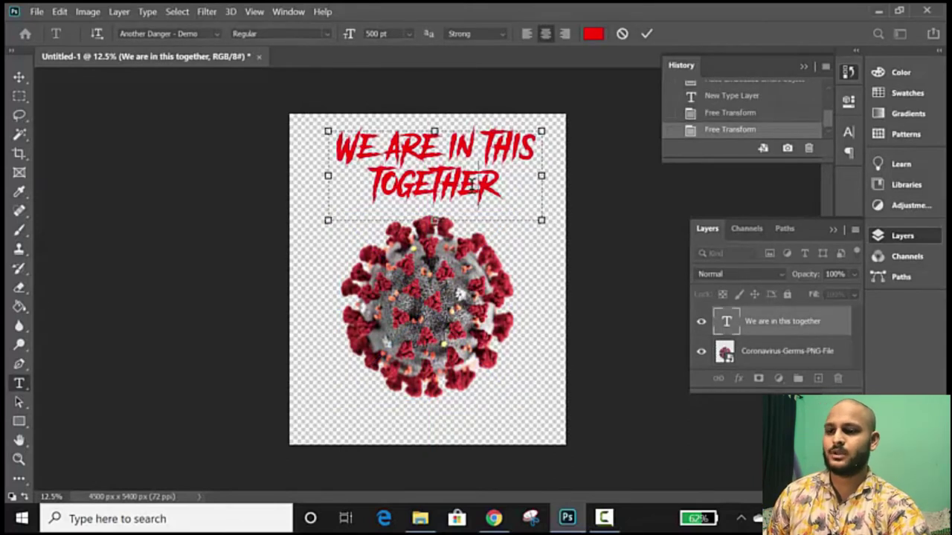
Commit the heading text without changes and open Blending Options for the heading layer
{"action": "left_click", "coordinate": [727, 326]}
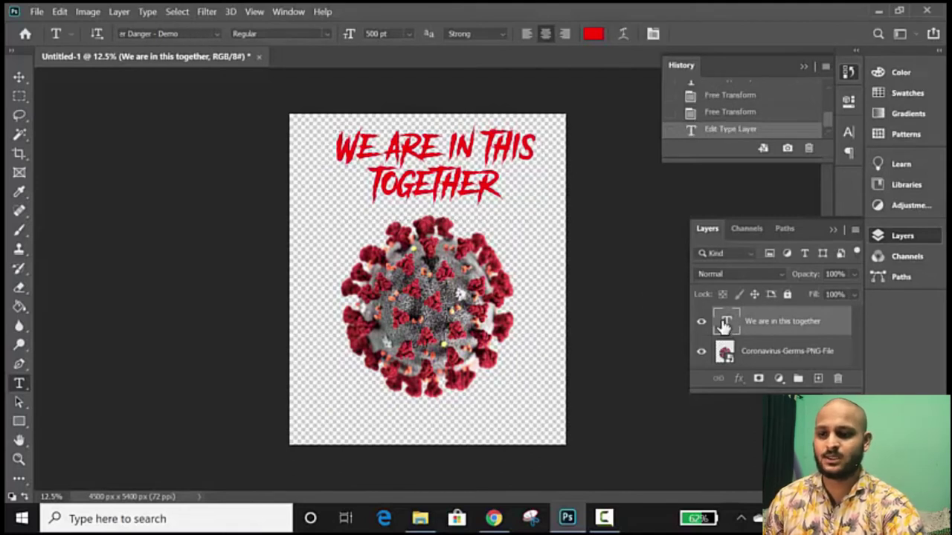
{"action": "double_click", "coordinate": [725, 325]}
{"action": "left_click", "coordinate": [727, 326]}
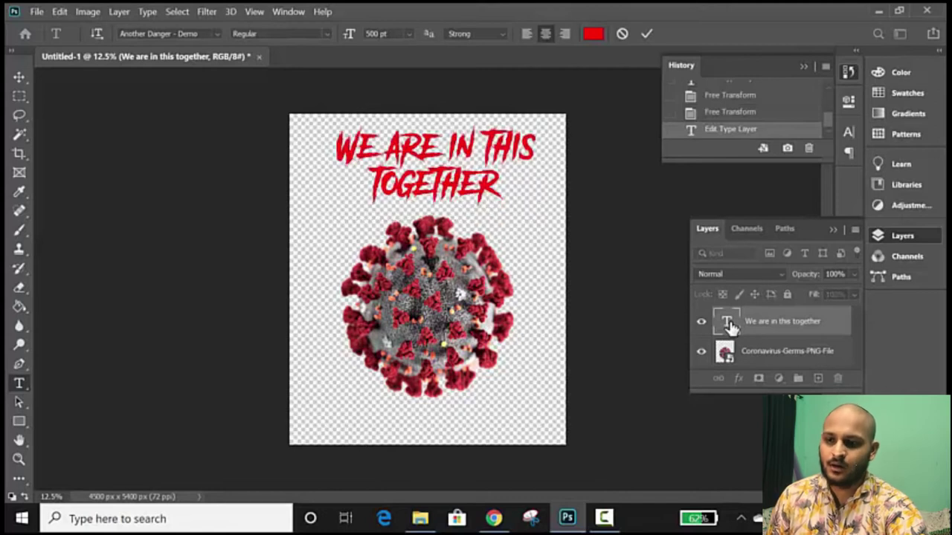
{"action": "double_click", "coordinate": [727, 326]}
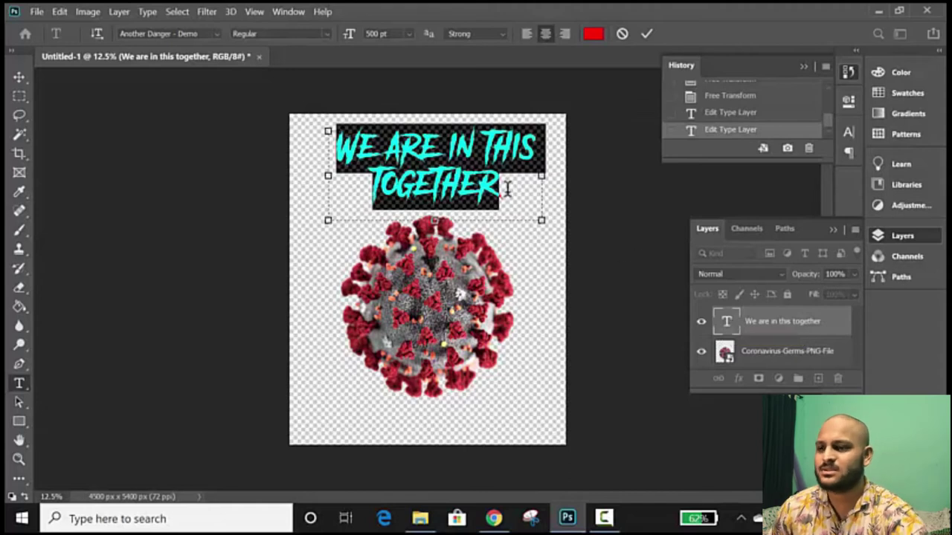
{"action": "right_click", "coordinate": [457, 171]}
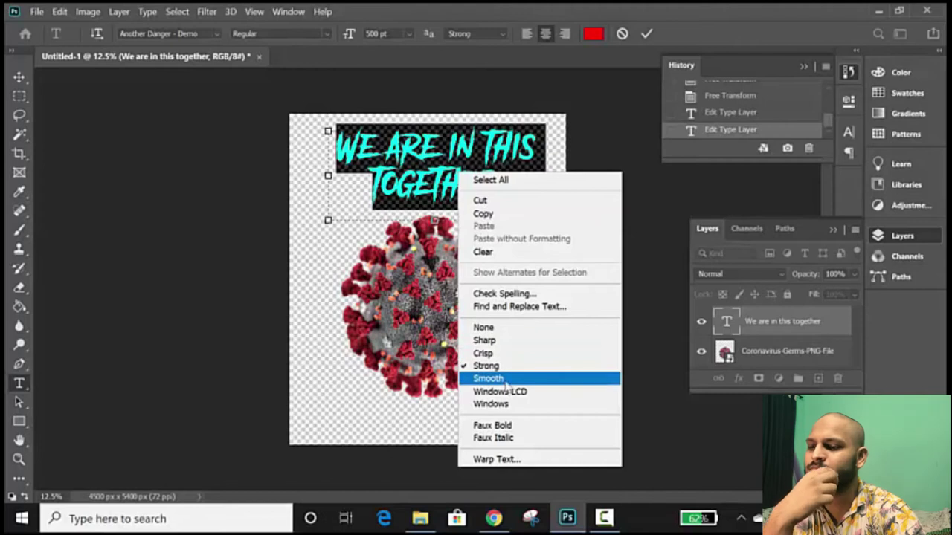
{"action": "left_click", "coordinate": [721, 326]}
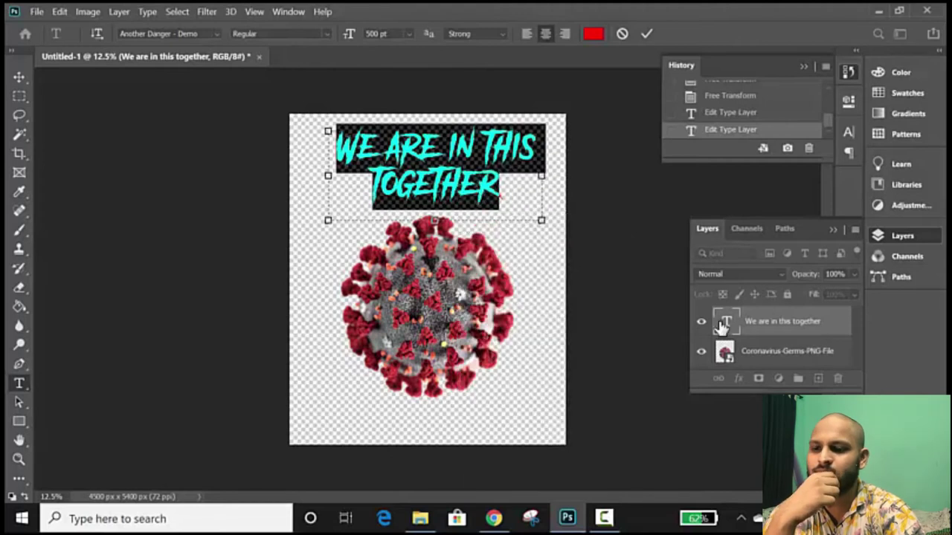
{"action": "left_click", "coordinate": [725, 325]}
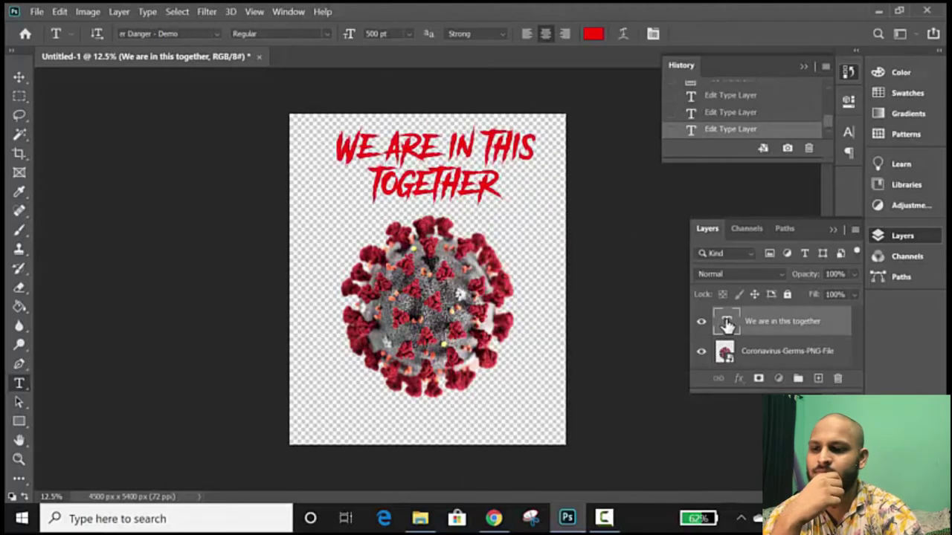
{"action": "right_click", "coordinate": [721, 326]}
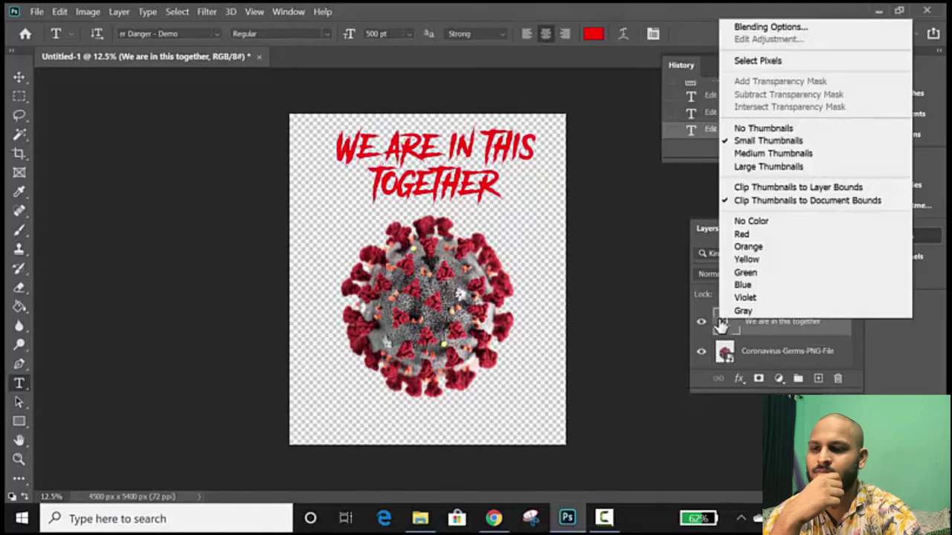
{"action": "right_click", "coordinate": [727, 330]}
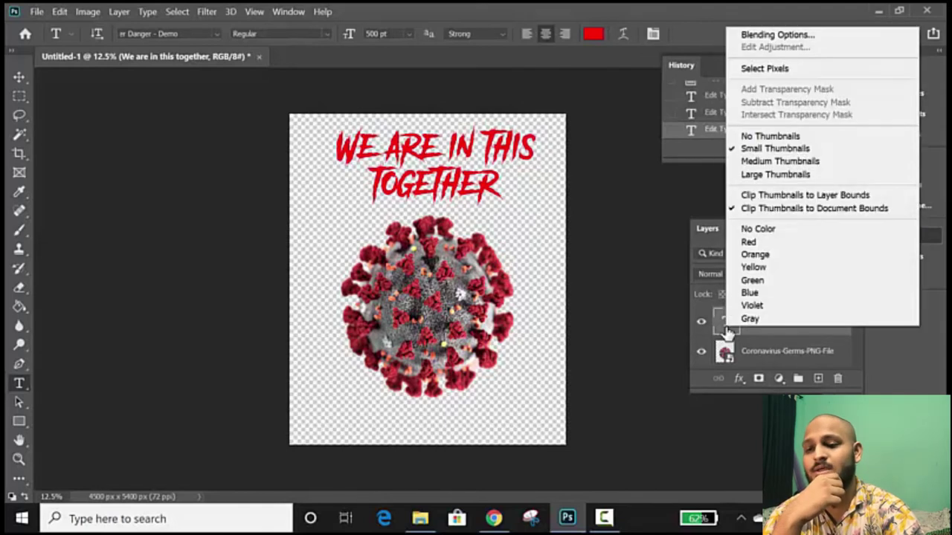
{"action": "left_click", "coordinate": [753, 37]}
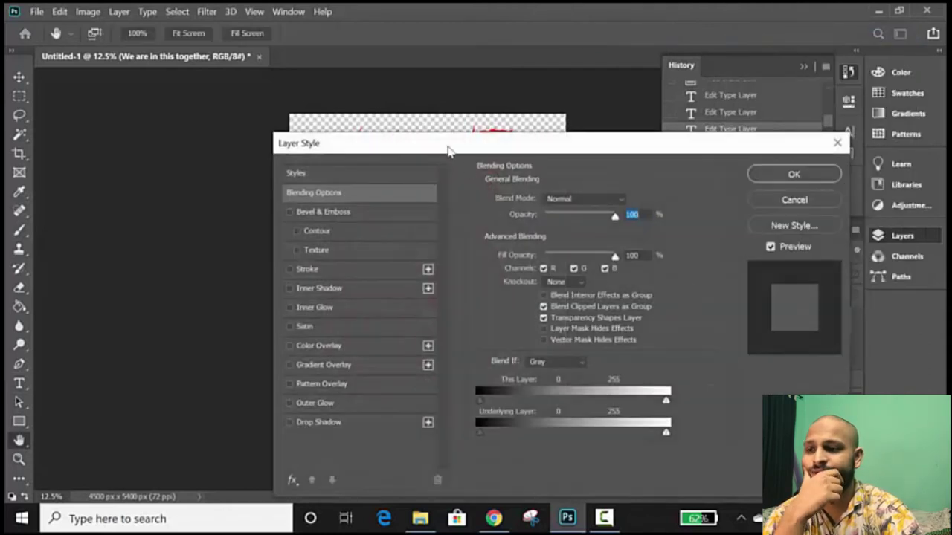
Give the heading a 54 px black outside stroke in Layer Style and apply it
{"action": "left_click_drag", "start_coordinate": [448, 151], "coordinate": [644, 65]}
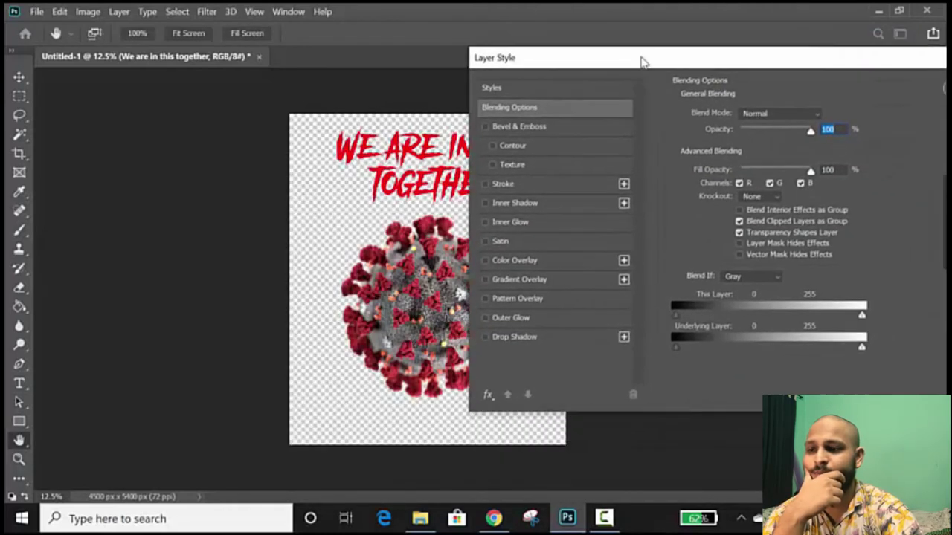
{"action": "left_click", "coordinate": [534, 191]}
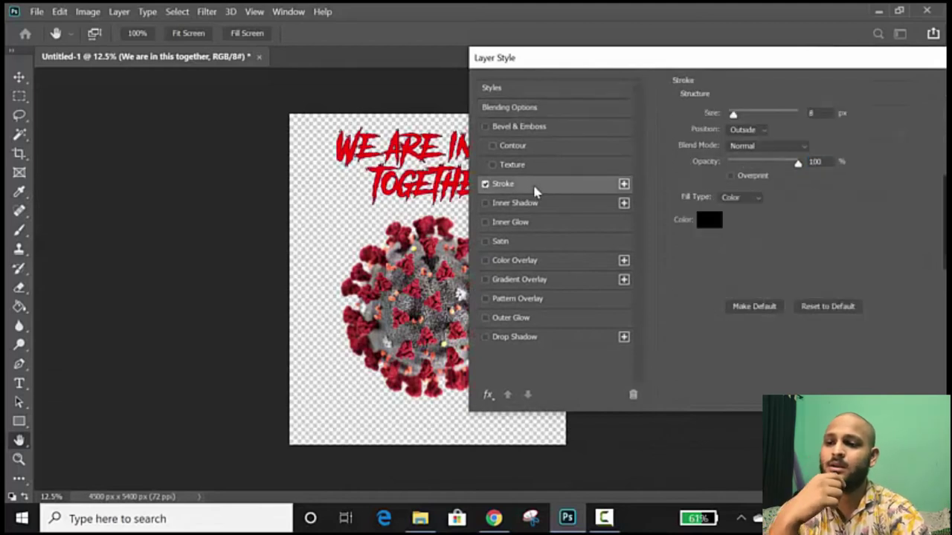
{"action": "left_click_drag", "start_coordinate": [551, 64], "coordinate": [615, 61]}
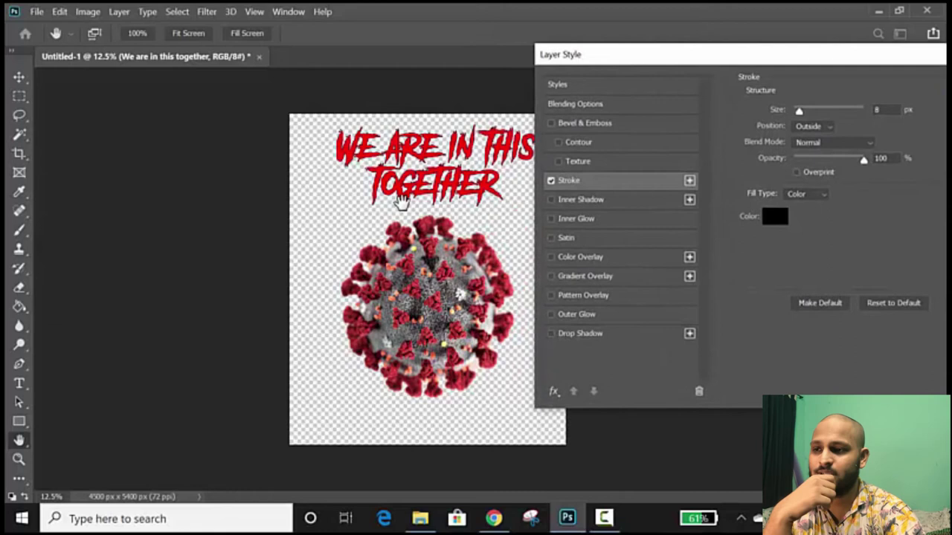
{"action": "mouse_move", "coordinate": [802, 112]}
{"action": "left_mouse_down"}
{"action": "mouse_move", "coordinate": [831, 109]}
{"action": "mouse_move", "coordinate": [807, 115]}
{"action": "mouse_move", "coordinate": [812, 123]}
{"action": "left_mouse_up"}
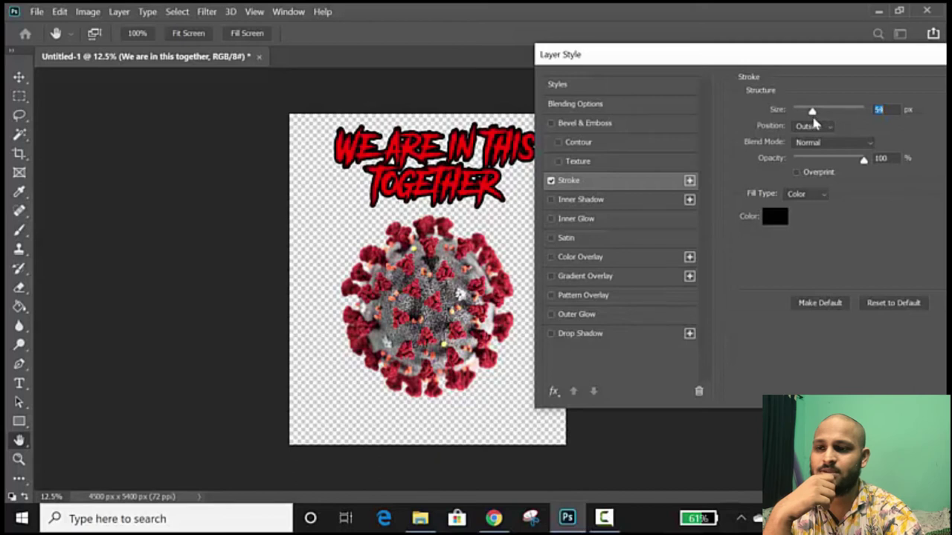
{"action": "left_click_drag", "start_coordinate": [784, 60], "coordinate": [691, 66]}
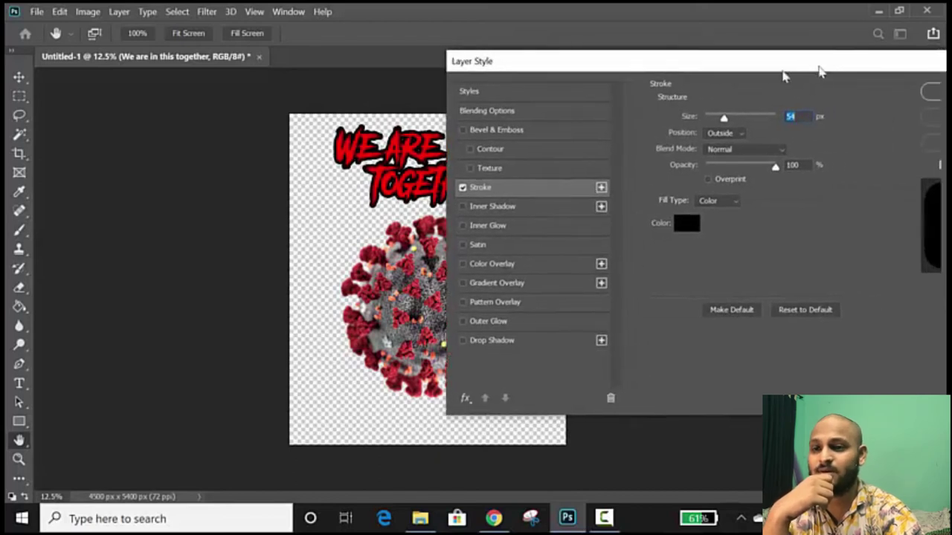
{"action": "left_click", "coordinate": [876, 104]}
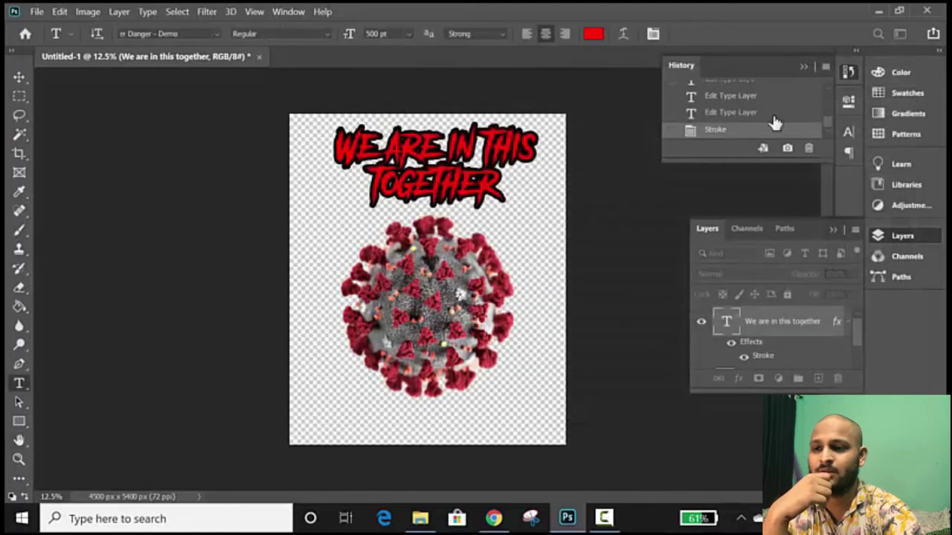
Move the stroked heading slightly down to touch the virus, then bring up Save As
{"action": "left_click", "coordinate": [461, 186]}
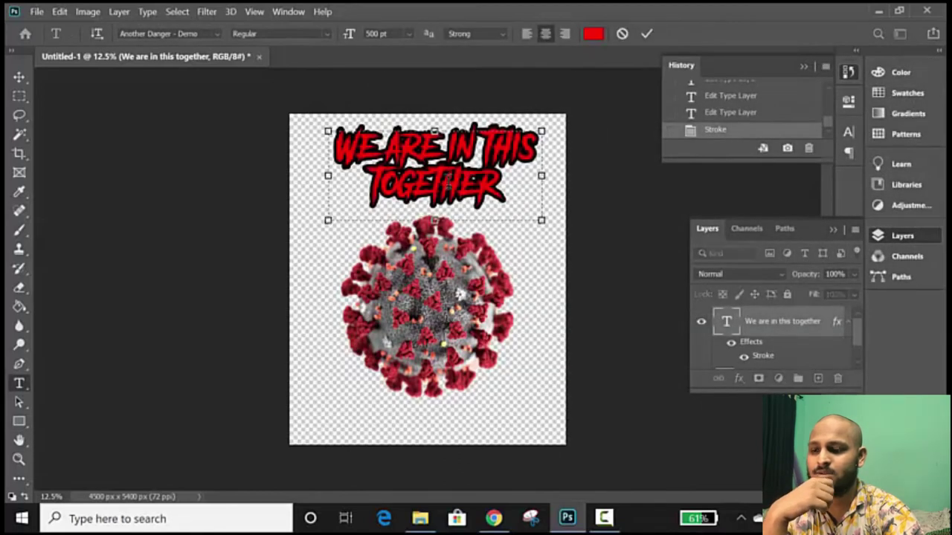
{"action": "key", "text": "ctrl+t"}
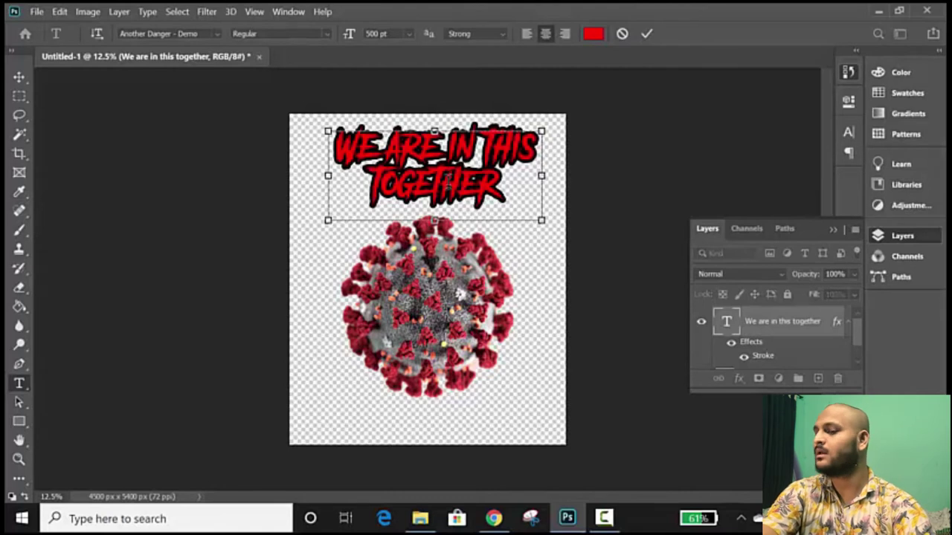
{"action": "left_click", "coordinate": [18, 76]}
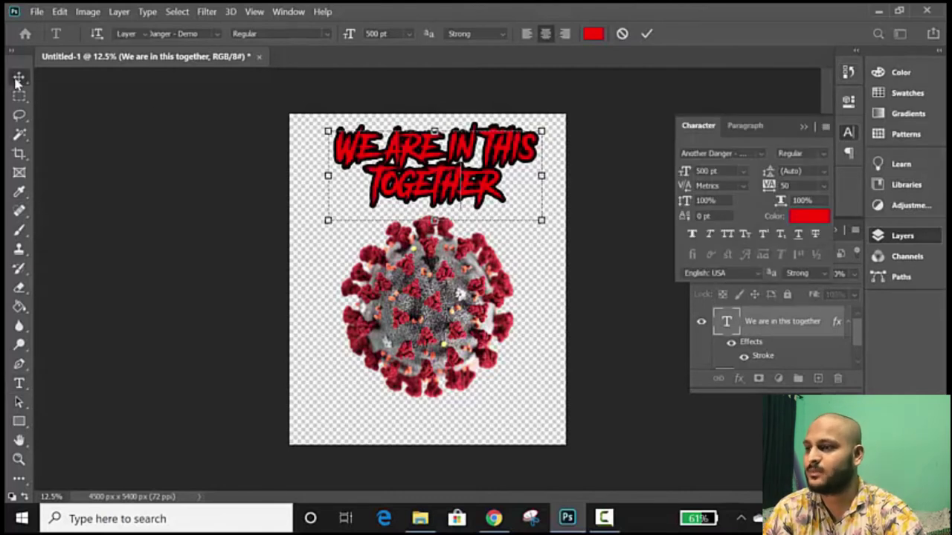
{"action": "mouse_move", "coordinate": [425, 165]}
{"action": "left_mouse_down"}
{"action": "mouse_move", "coordinate": [416, 162]}
{"action": "mouse_move", "coordinate": [420, 170]}
{"action": "left_mouse_up"}
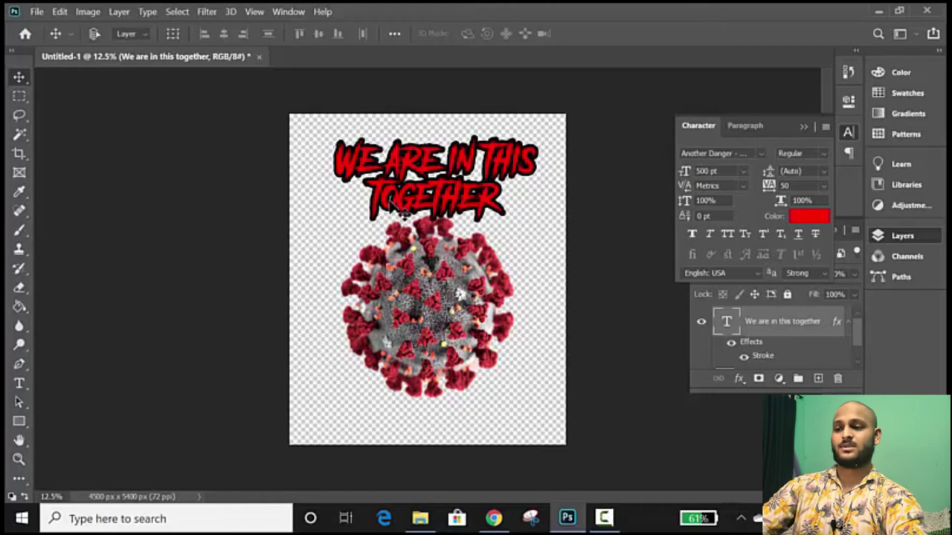
{"action": "key", "text": "ctrl+s"}
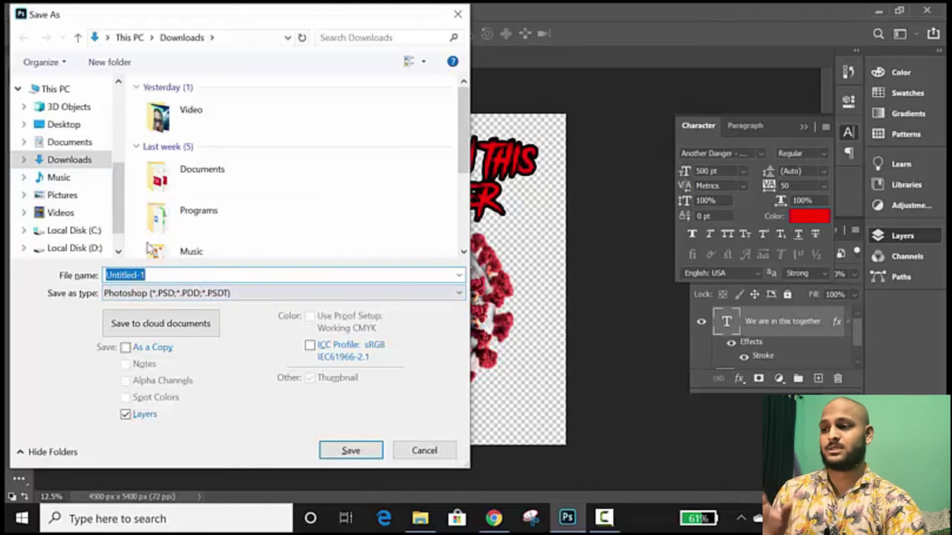
Save the design to Downloads as the PNG file 'akshdw'
{"action": "left_click", "coordinate": [202, 294]}
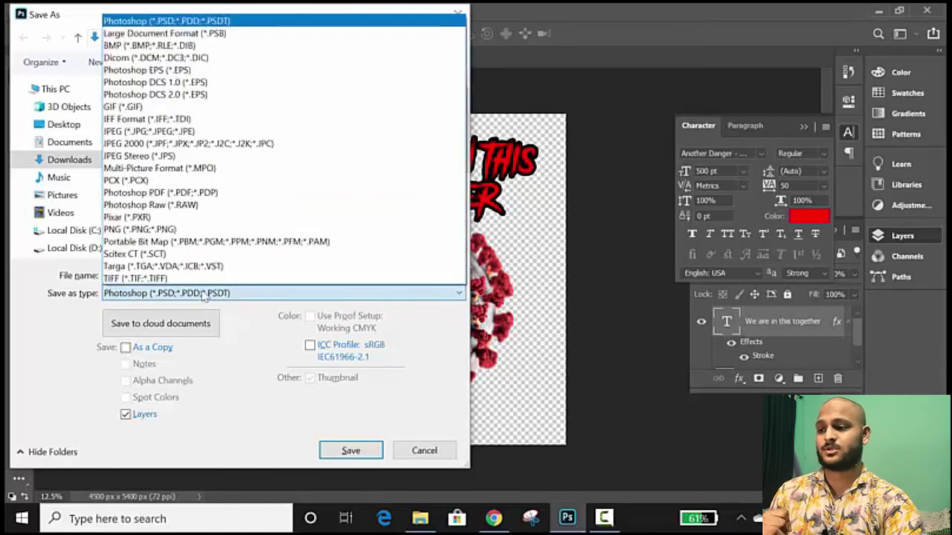
{"action": "left_click", "coordinate": [168, 229]}
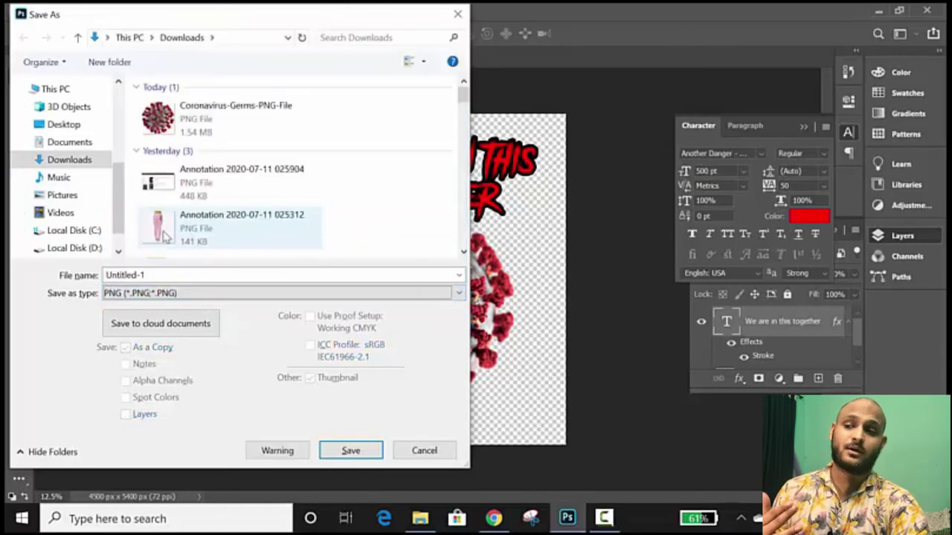
{"action": "double_click", "coordinate": [180, 276]}
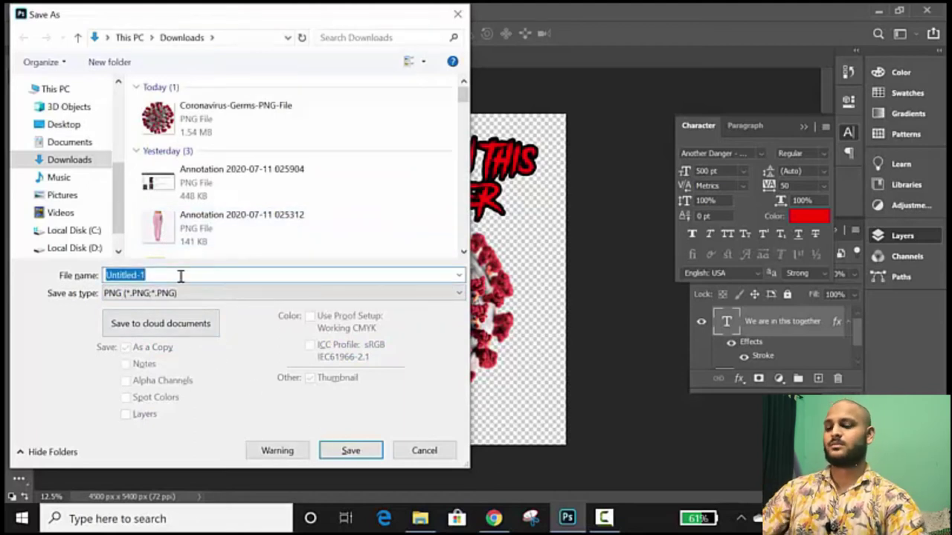
{"action": "type", "text": "akshdw"}
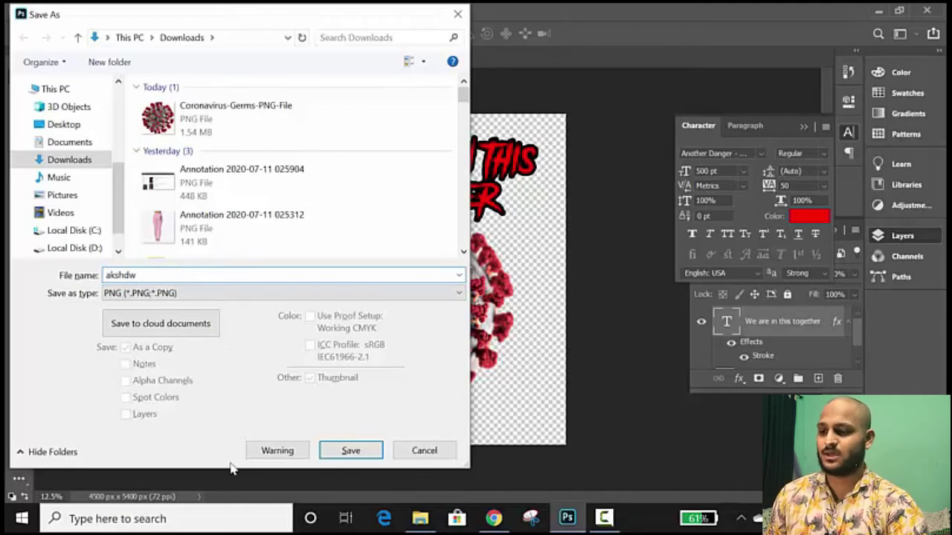
{"action": "left_click", "coordinate": [347, 451]}
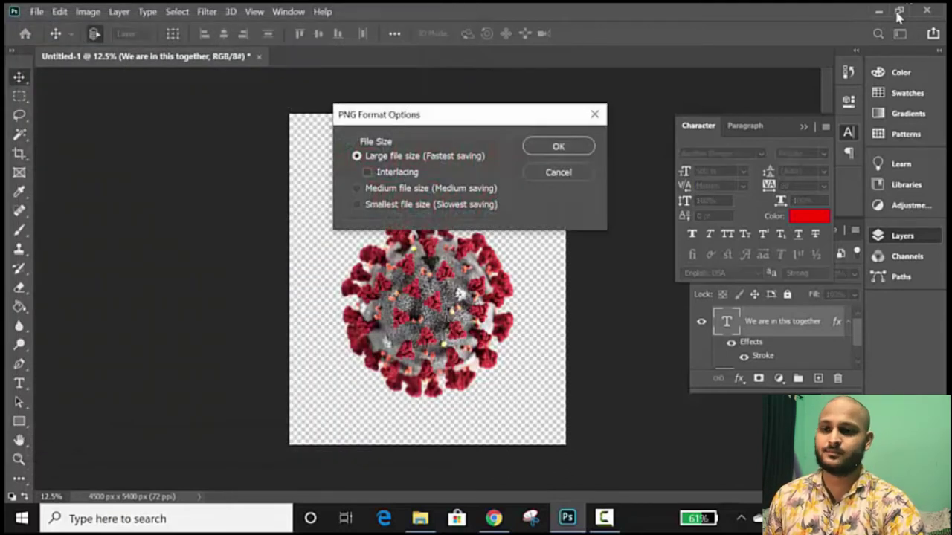
{"action": "left_click", "coordinate": [557, 147]}
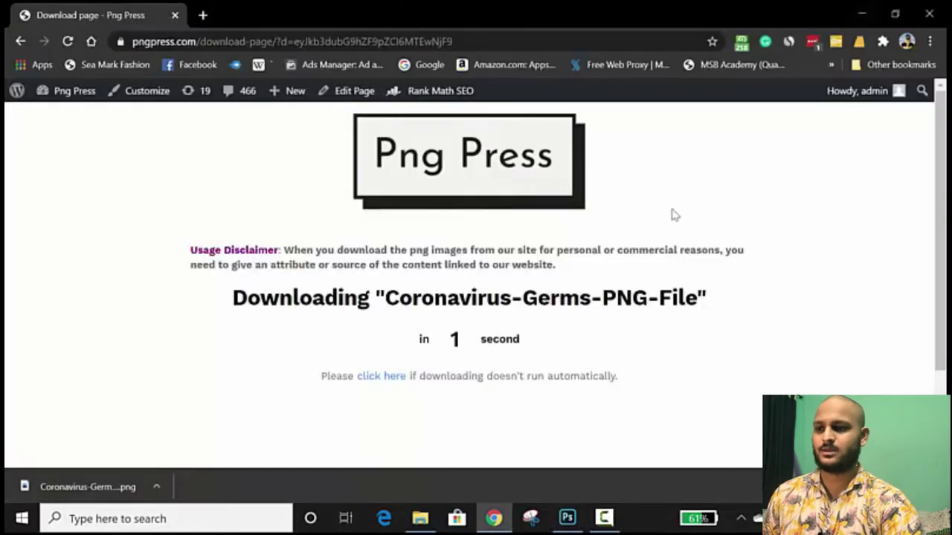
{"action": "left_click", "coordinate": [238, 41]}
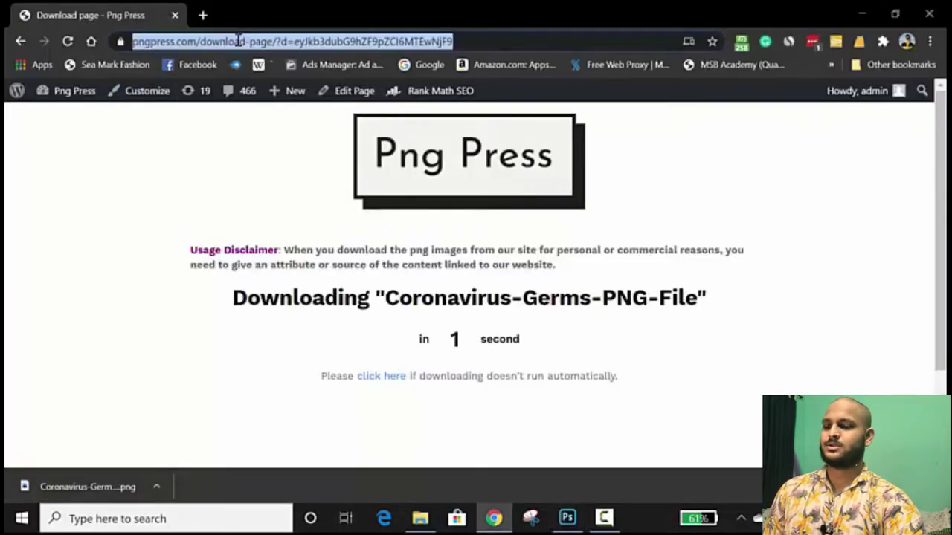
Go to teespring.com and open the account menu
{"action": "type", "text": "teespring.com"}
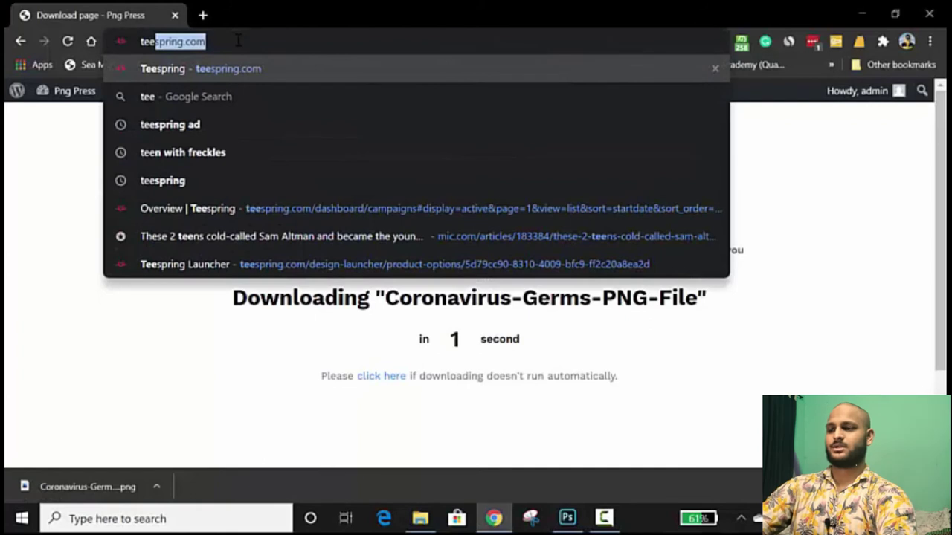
{"action": "key", "text": "Return"}
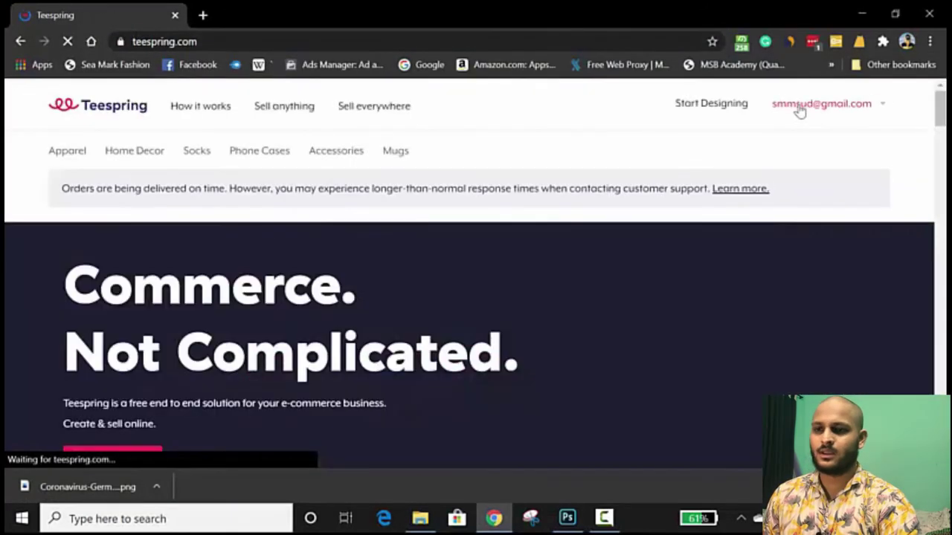
{"action": "left_click", "coordinate": [796, 110]}
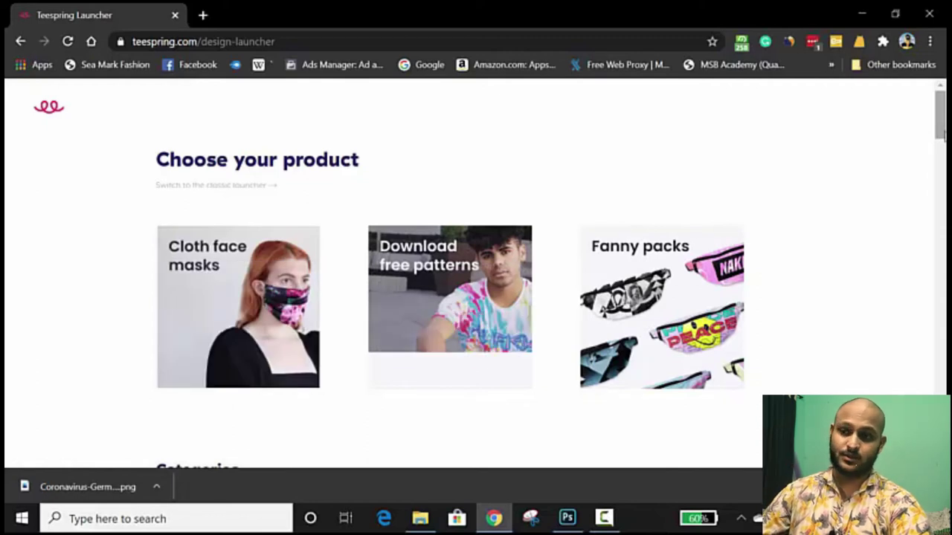
Pick the unisex T-shirt under Apparel and choose to sell it online
{"action": "scroll", "coordinate": [476, 273], "scroll_direction": "down", "scroll_amount": 10}
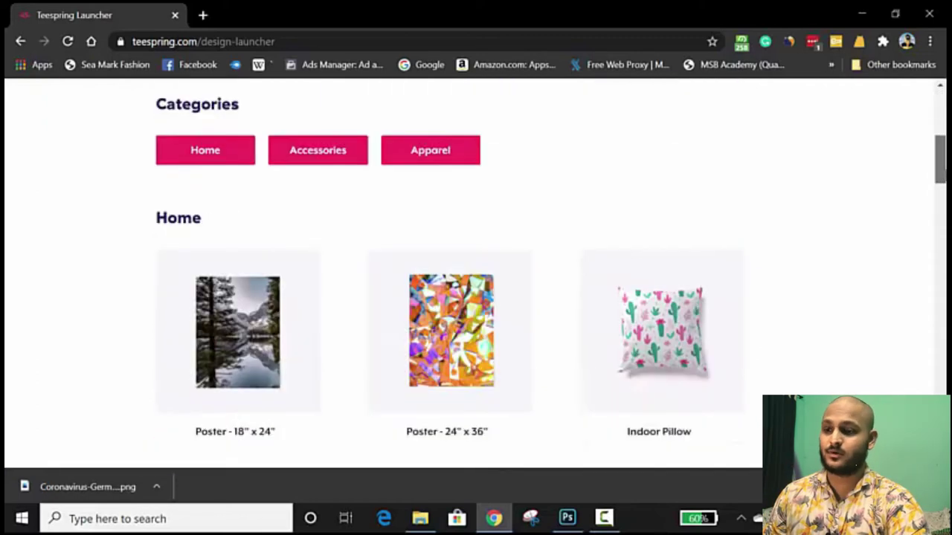
{"action": "scroll", "coordinate": [476, 274], "scroll_direction": "down", "scroll_amount": 10}
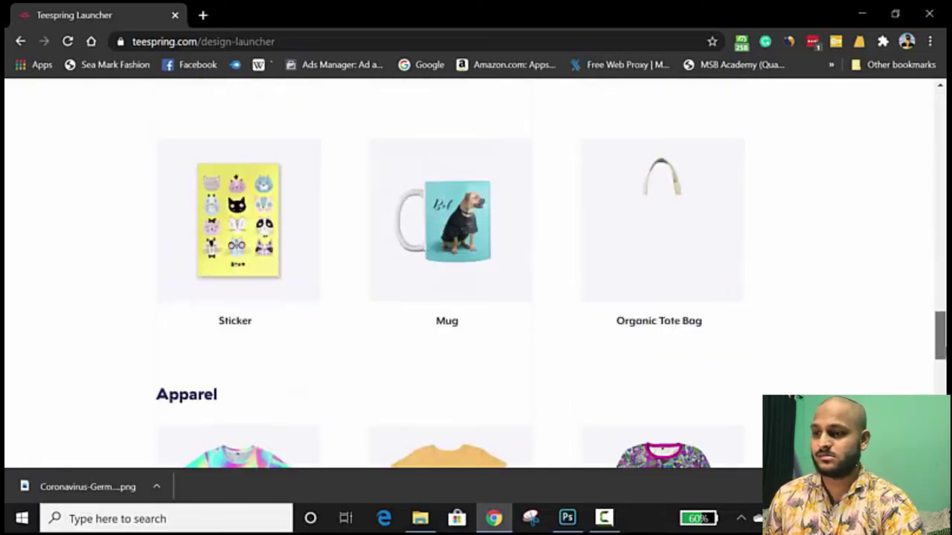
{"action": "scroll", "coordinate": [942, 384], "scroll_direction": "down", "scroll_amount": 2}
{"action": "scroll", "coordinate": [943, 383], "scroll_direction": "up", "scroll_amount": 1}
{"action": "scroll", "coordinate": [943, 383], "scroll_direction": "down", "scroll_amount": 3}
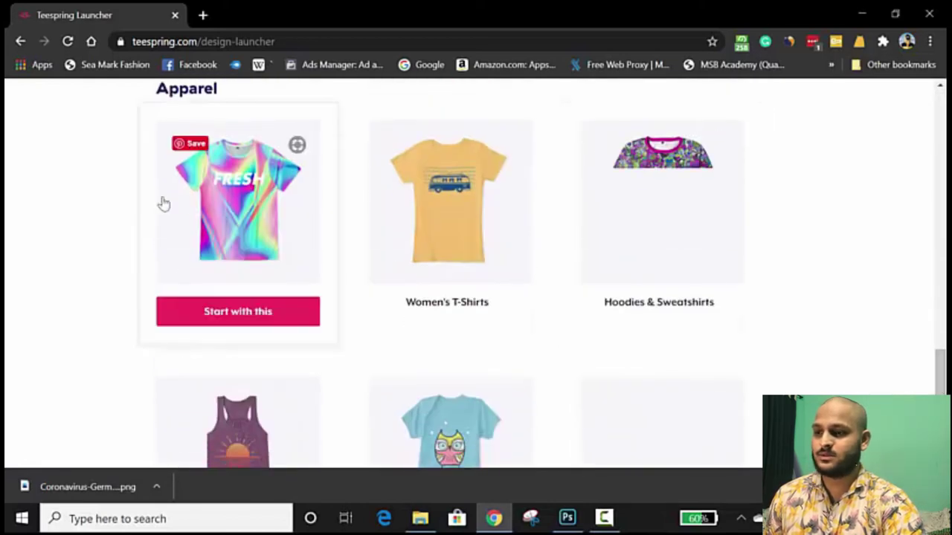
{"action": "left_click", "coordinate": [235, 229]}
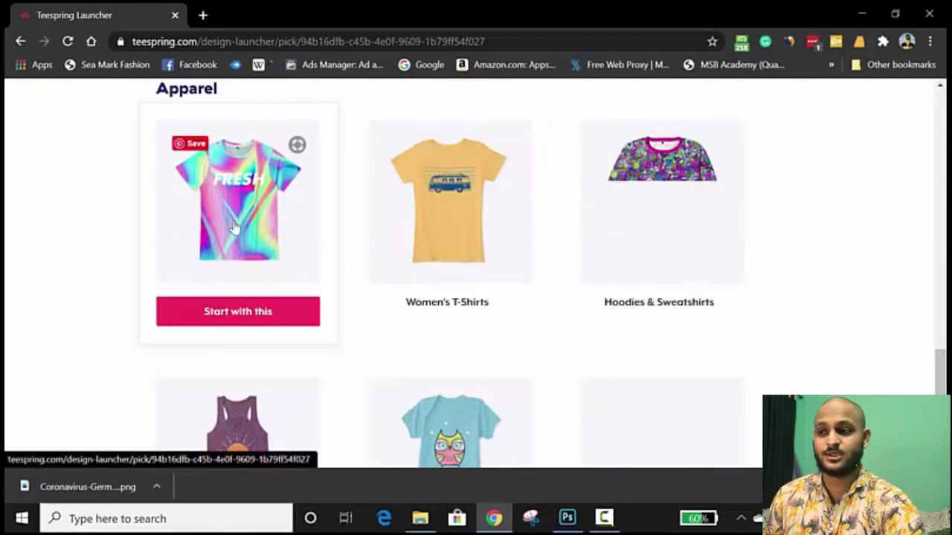
{"action": "left_click", "coordinate": [429, 264]}
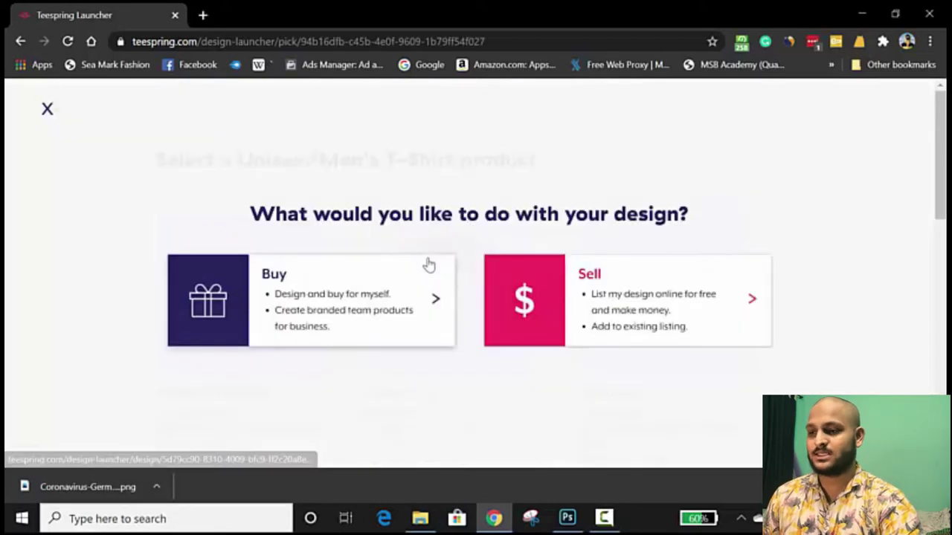
{"action": "left_click", "coordinate": [649, 301]}
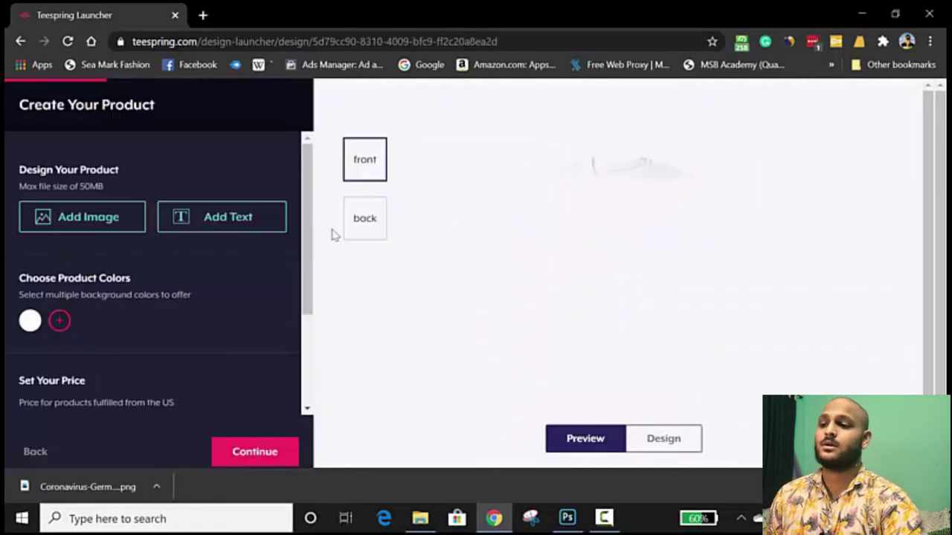
Upload the akshdw artwork from Downloads onto the front of the T-shirt
{"action": "left_click", "coordinate": [102, 218]}
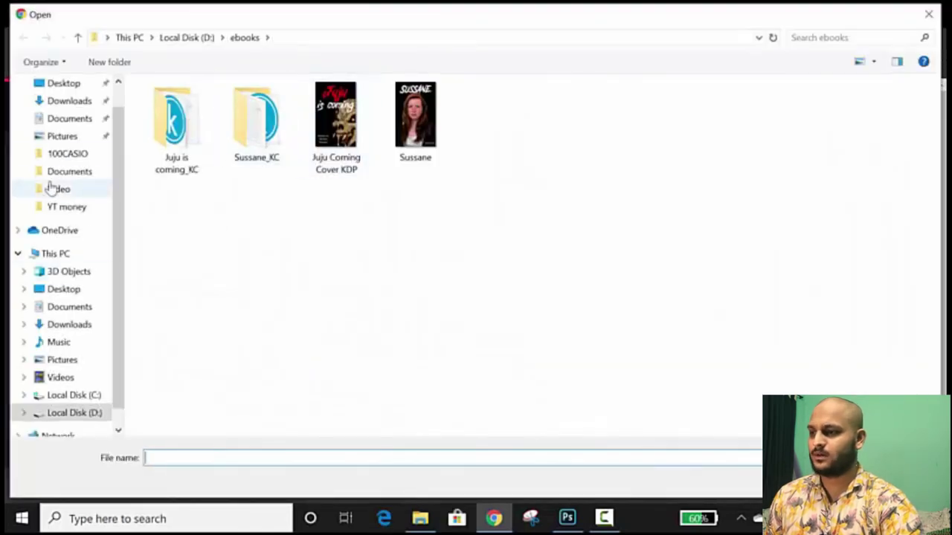
{"action": "left_click", "coordinate": [68, 103]}
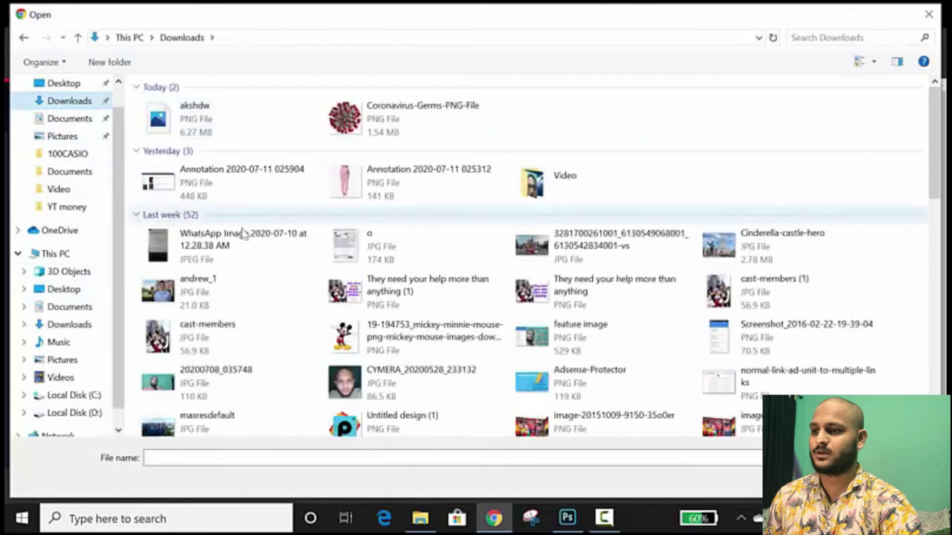
{"action": "left_click", "coordinate": [204, 116]}
{"action": "double_click", "coordinate": [204, 117]}
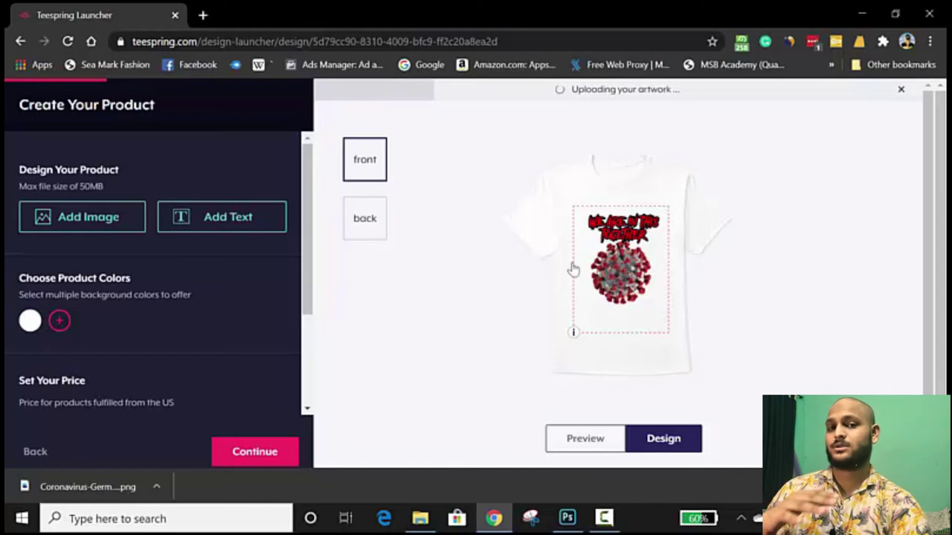
Add light grey and blue as shirt colours after trying and removing black, red and purple
{"action": "left_click", "coordinate": [58, 322]}
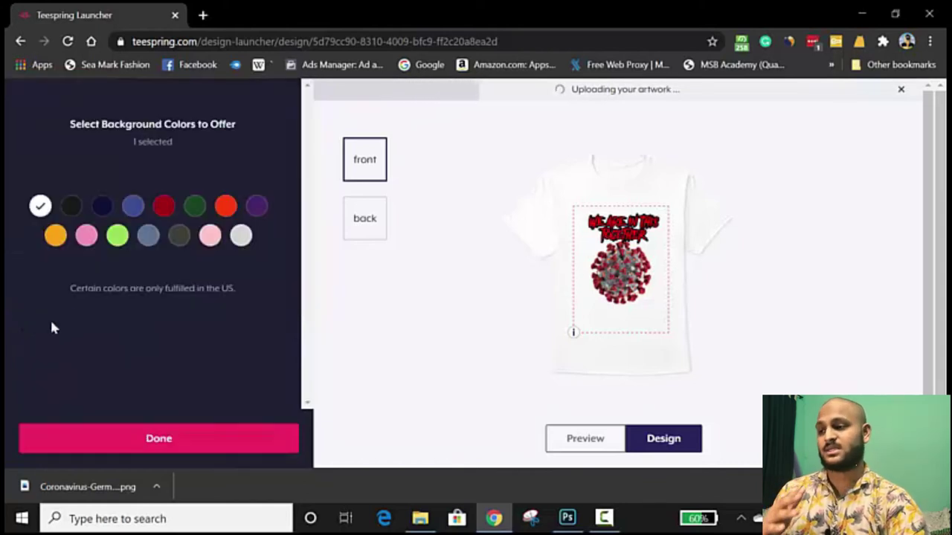
{"action": "left_click", "coordinate": [241, 236]}
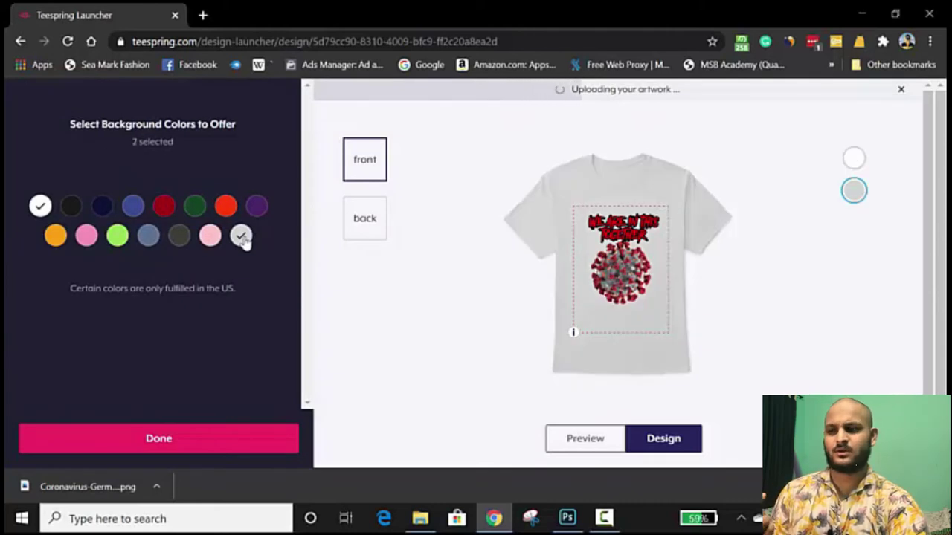
{"action": "left_click", "coordinate": [71, 206]}
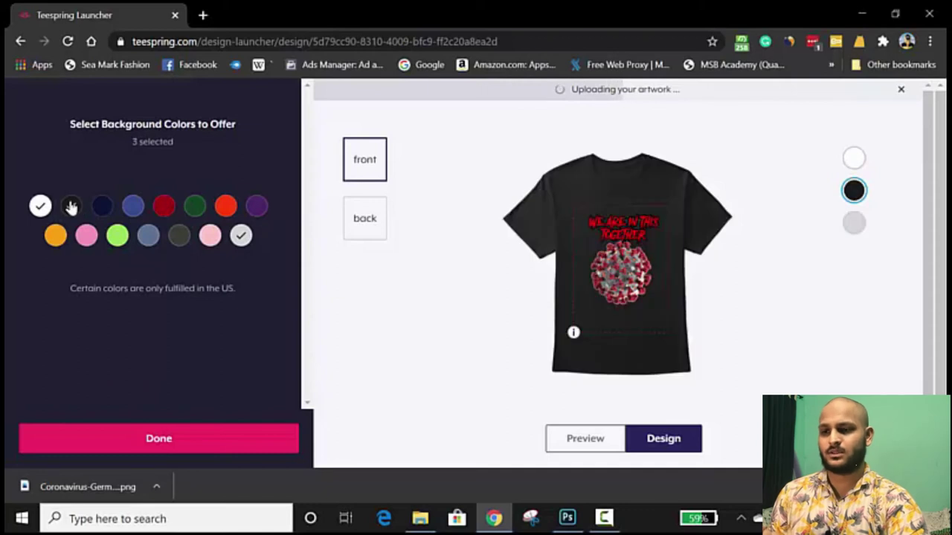
{"action": "left_click", "coordinate": [71, 206]}
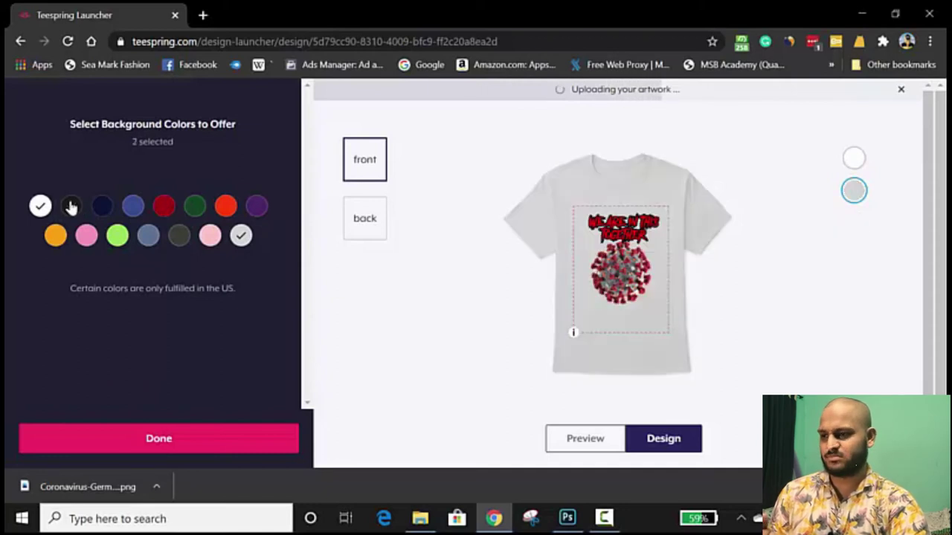
{"action": "left_click", "coordinate": [226, 207]}
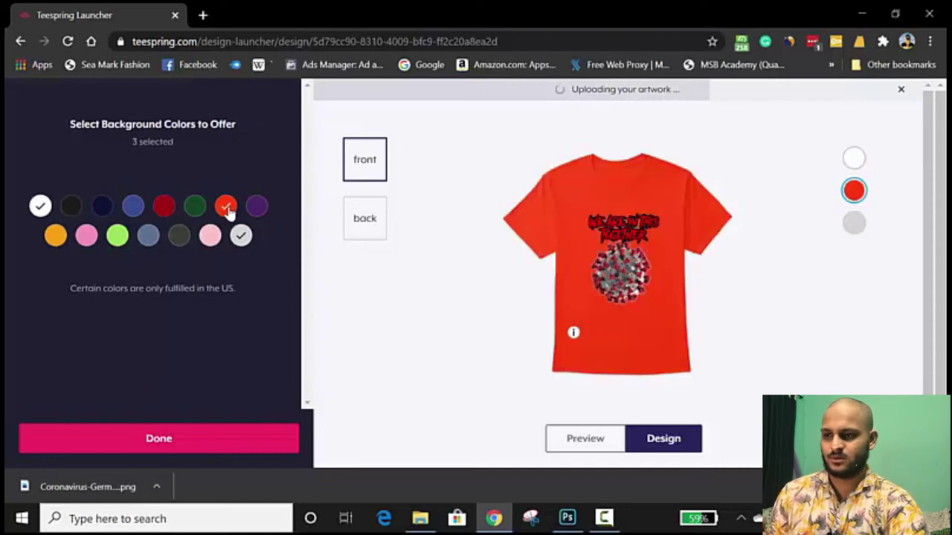
{"action": "left_click", "coordinate": [228, 209]}
{"action": "left_click", "coordinate": [255, 209]}
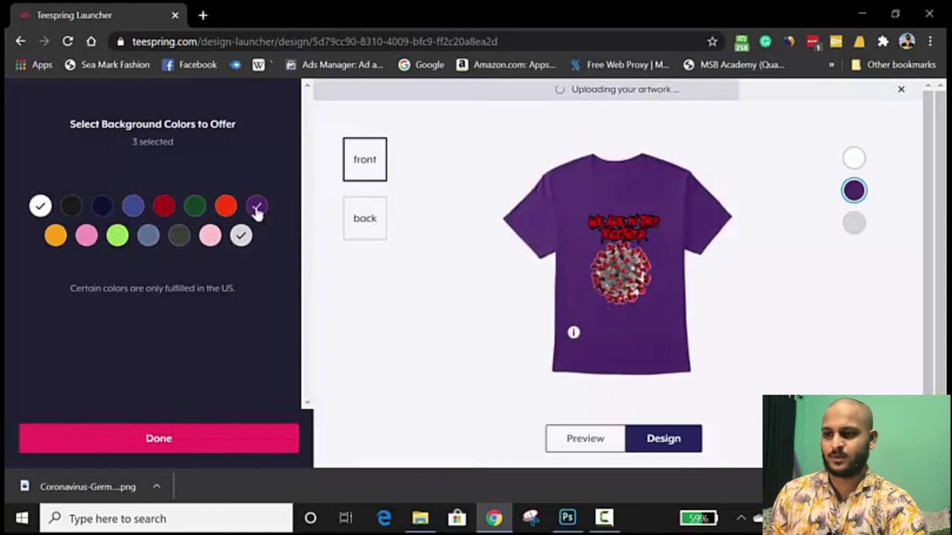
{"action": "left_click", "coordinate": [255, 208]}
{"action": "left_click", "coordinate": [135, 209]}
{"action": "left_click", "coordinate": [134, 208]}
{"action": "left_click", "coordinate": [134, 208]}
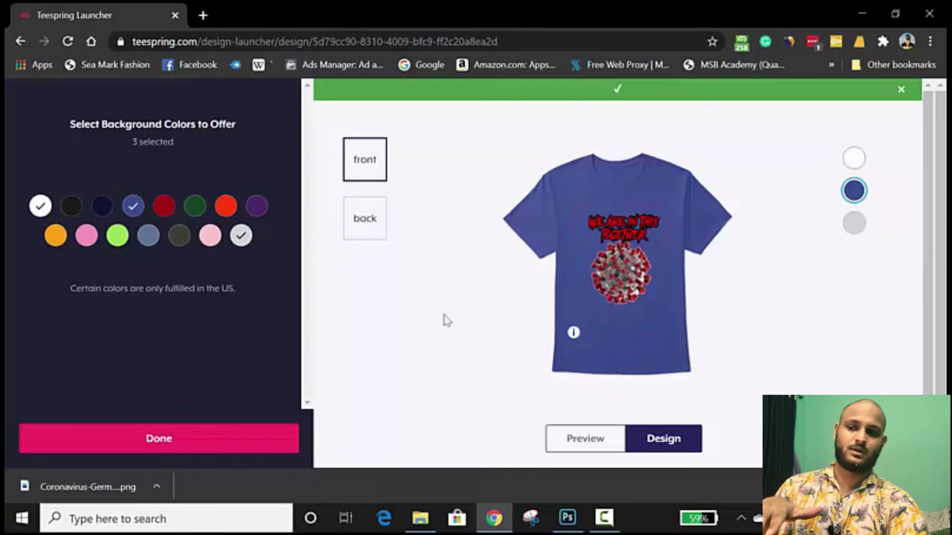
Search 'flatcolorUI' in a new tab and open the Dutch Palette on flatuicolors.com
{"action": "left_click", "coordinate": [199, 17]}
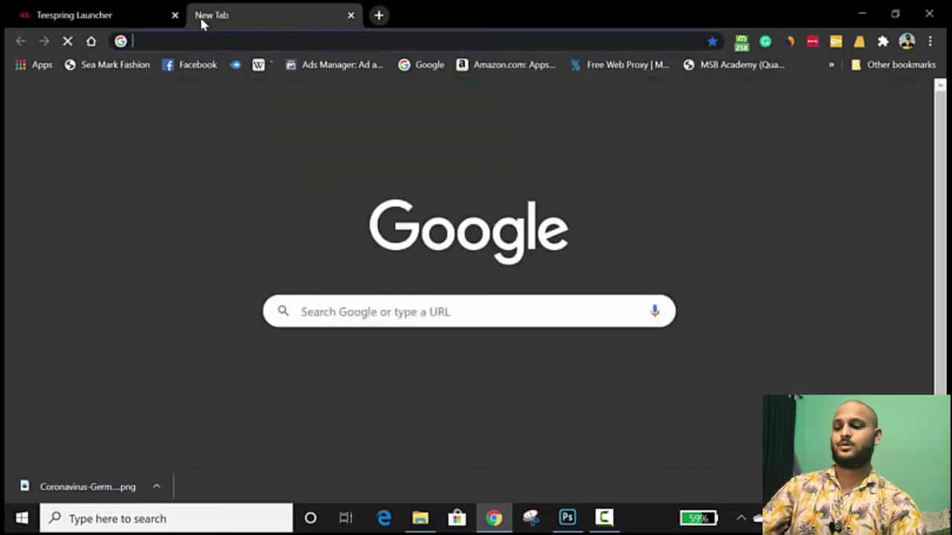
{"action": "type", "text": "flat"}
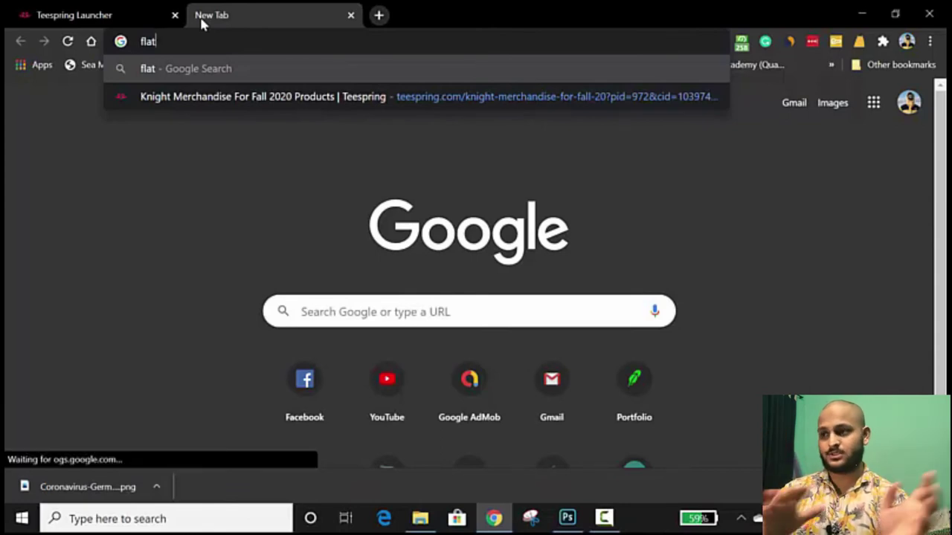
{"action": "type", "text": "color"}
{"action": "type", "text": "UI"}
{"action": "key", "text": "Return"}
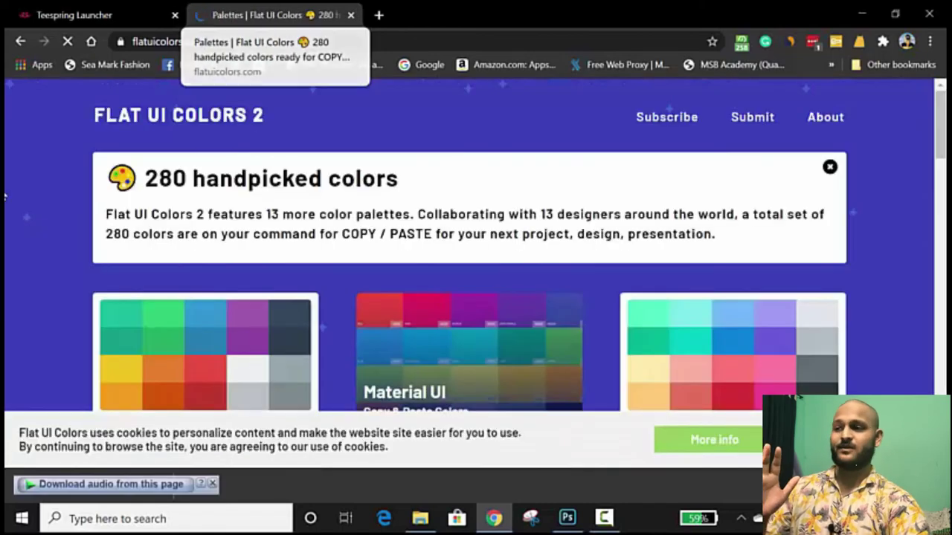
{"action": "scroll", "coordinate": [4, 215], "scroll_direction": "down", "scroll_amount": 3}
{"action": "scroll", "coordinate": [141, 201], "scroll_direction": "up", "scroll_amount": 3}
{"action": "scroll", "coordinate": [202, 297], "scroll_direction": "down", "scroll_amount": 4}
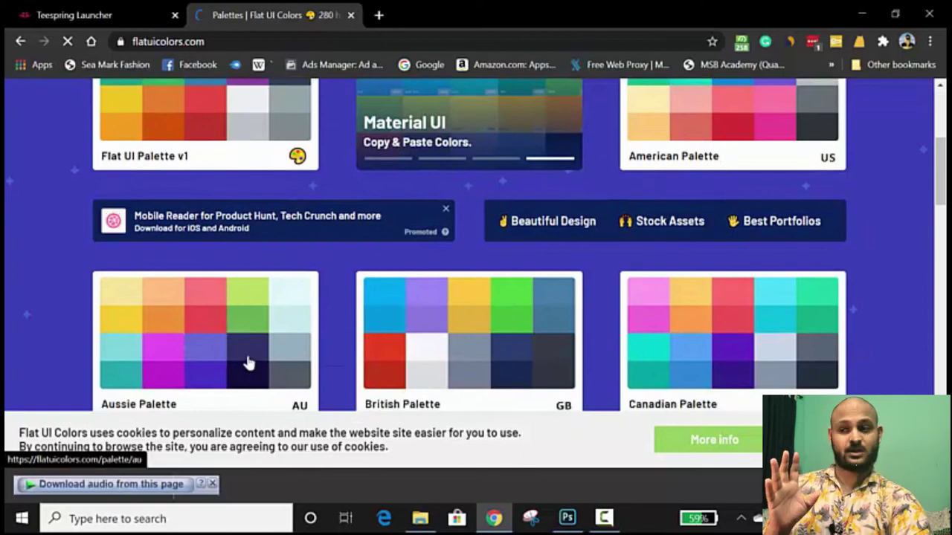
{"action": "scroll", "coordinate": [250, 363], "scroll_direction": "down", "scroll_amount": 3}
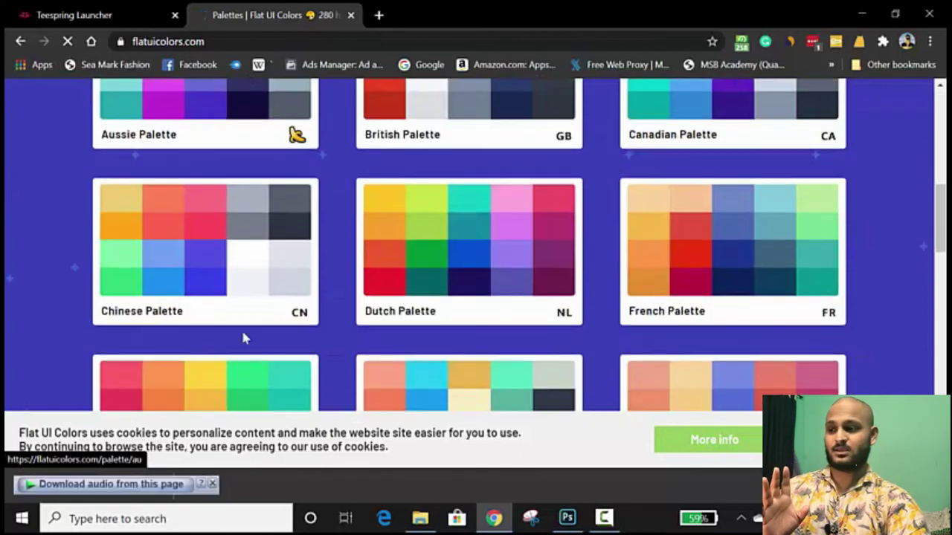
{"action": "left_click", "coordinate": [210, 147]}
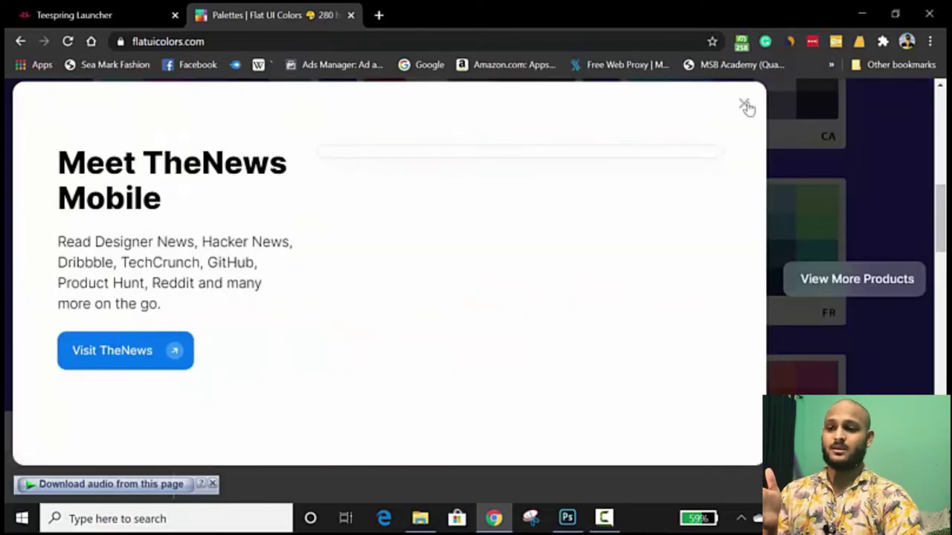
{"action": "left_click", "coordinate": [747, 107]}
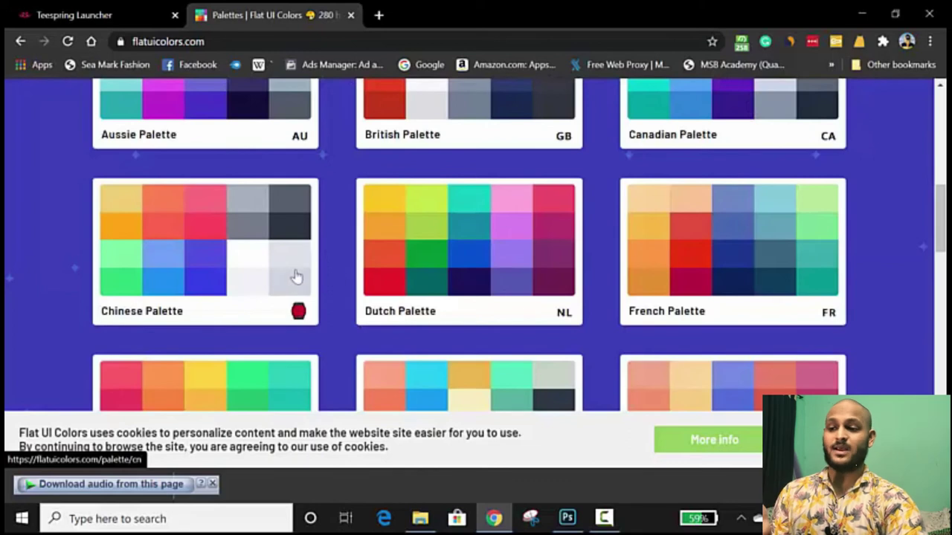
{"action": "left_click", "coordinate": [428, 268]}
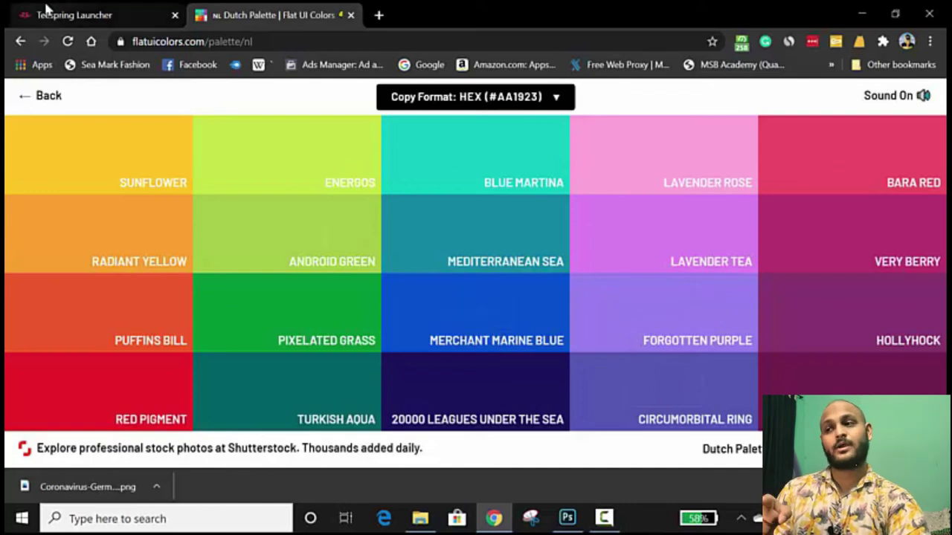
Back on Teespring, confirm white, blue and light grey as the shirt colours
{"action": "left_click", "coordinate": [74, 15]}
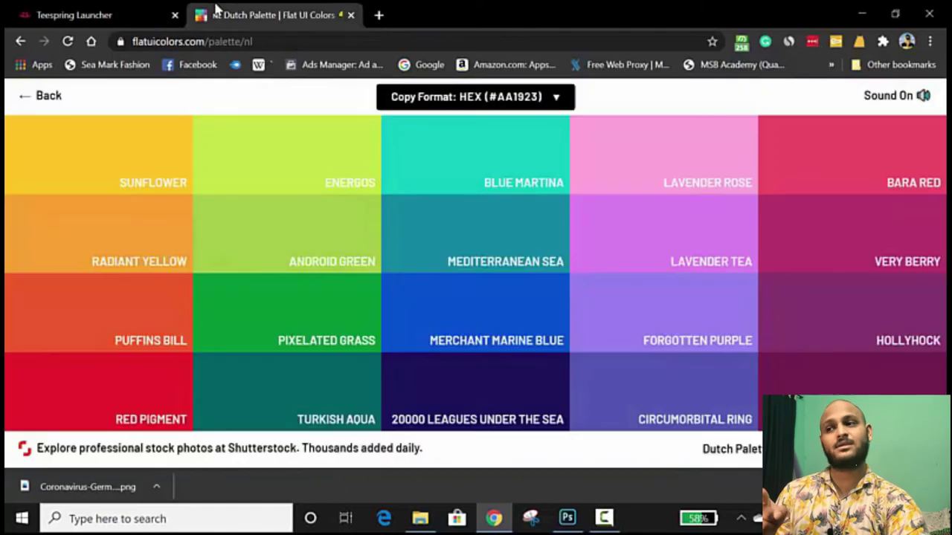
{"action": "left_click", "coordinate": [237, 13]}
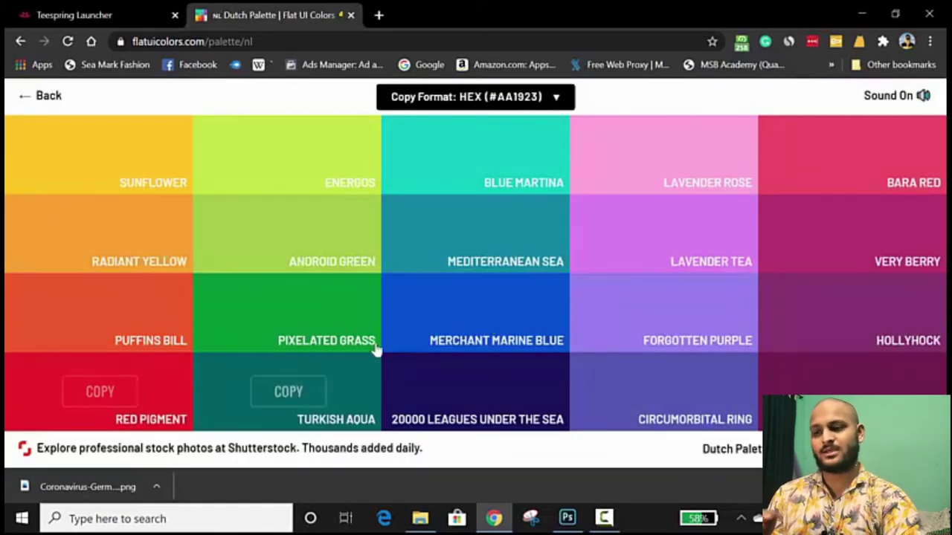
{"action": "left_click", "coordinate": [83, 11]}
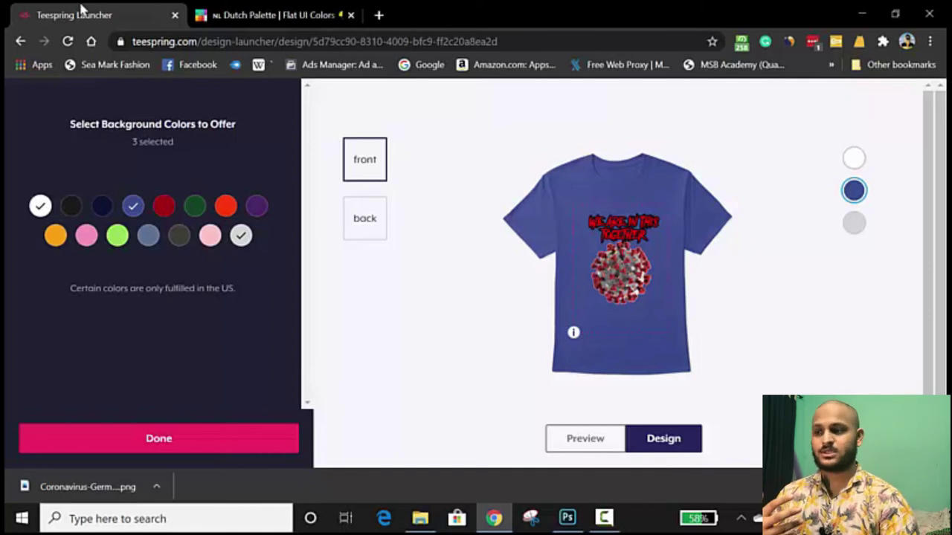
{"action": "left_click", "coordinate": [185, 444]}
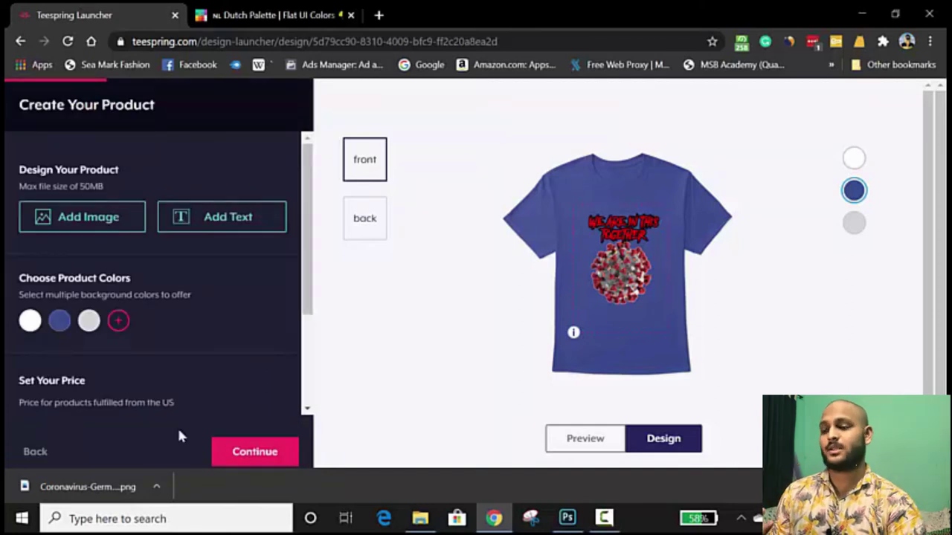
Set the Classic Tee price to $19.99 in the US and €19.99 in the EU, then confirm
{"action": "scroll", "coordinate": [201, 392], "scroll_direction": "down", "scroll_amount": 2}
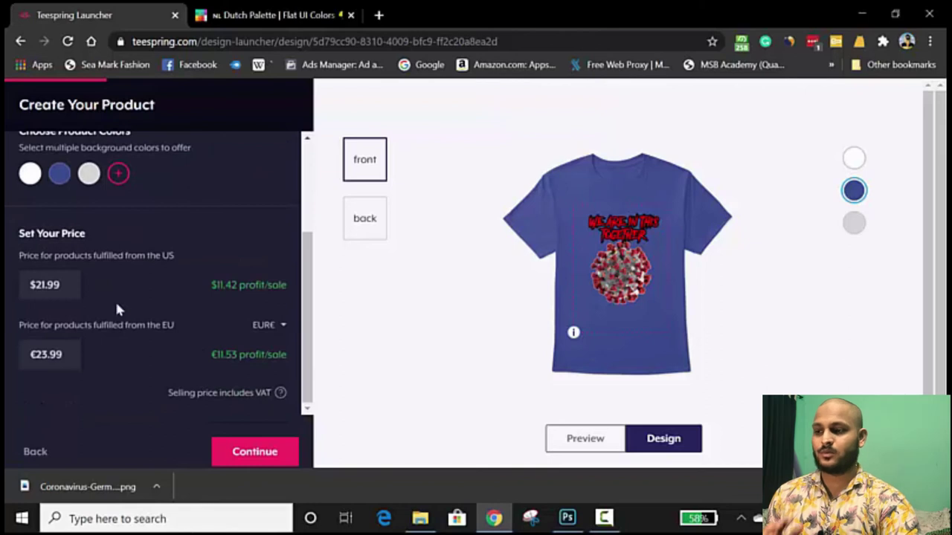
{"action": "left_click_drag", "start_coordinate": [39, 296], "coordinate": [84, 291]}
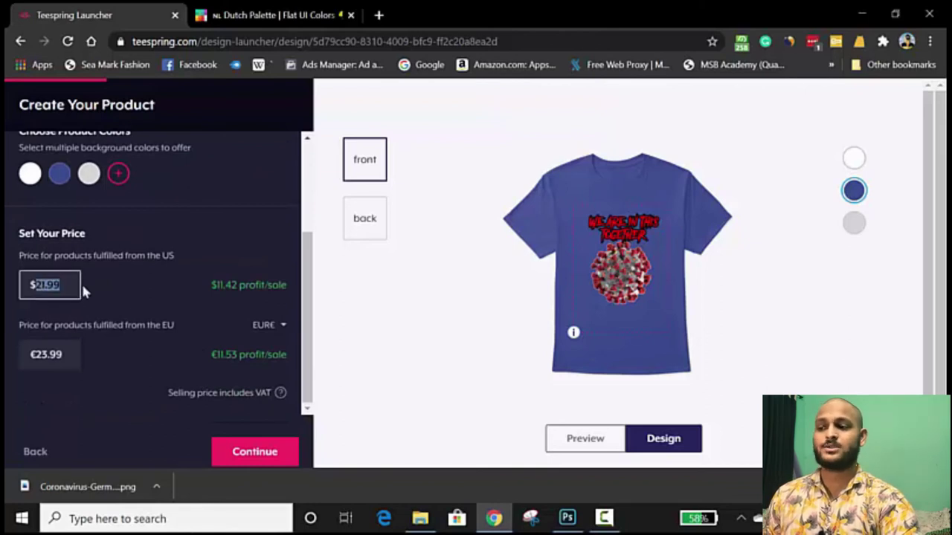
{"action": "type", "text": "19"}
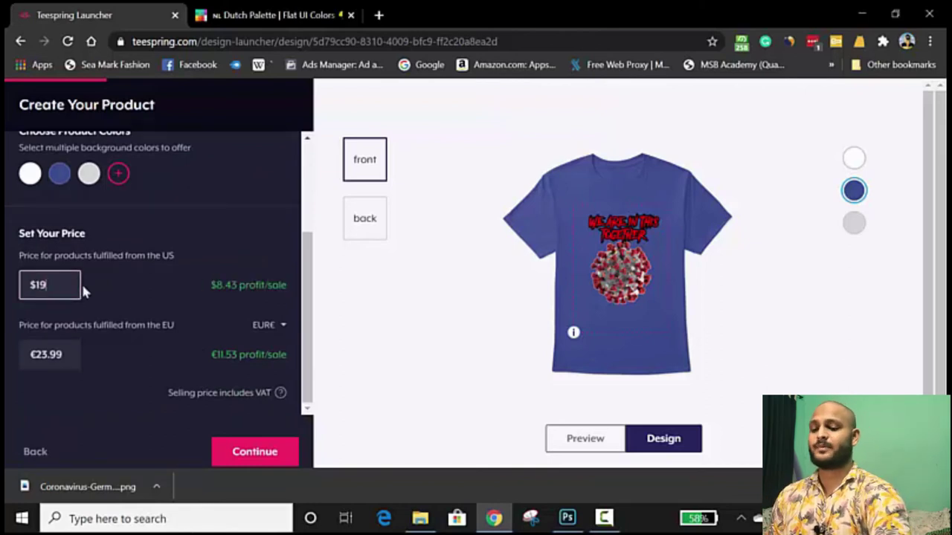
{"action": "type", "text": ".99"}
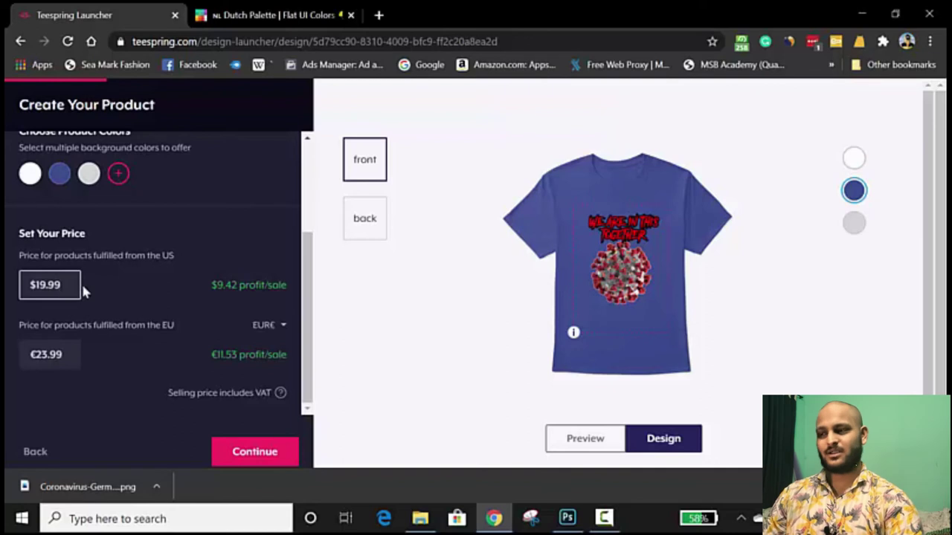
{"action": "left_click_drag", "start_coordinate": [62, 354], "coordinate": [5, 364]}
{"action": "type", "text": "19.99"}
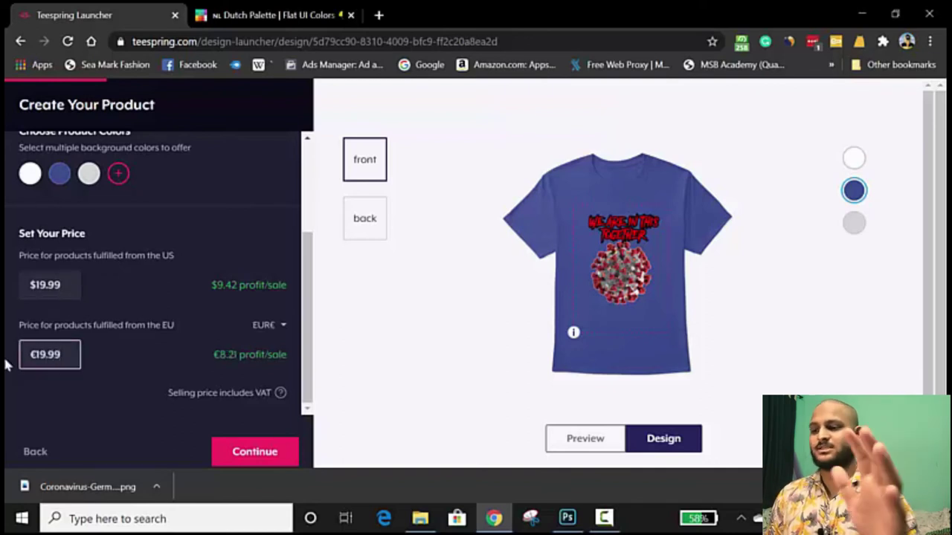
{"action": "scroll", "coordinate": [73, 392], "scroll_direction": "up", "scroll_amount": 2}
{"action": "scroll", "coordinate": [138, 376], "scroll_direction": "down", "scroll_amount": 2}
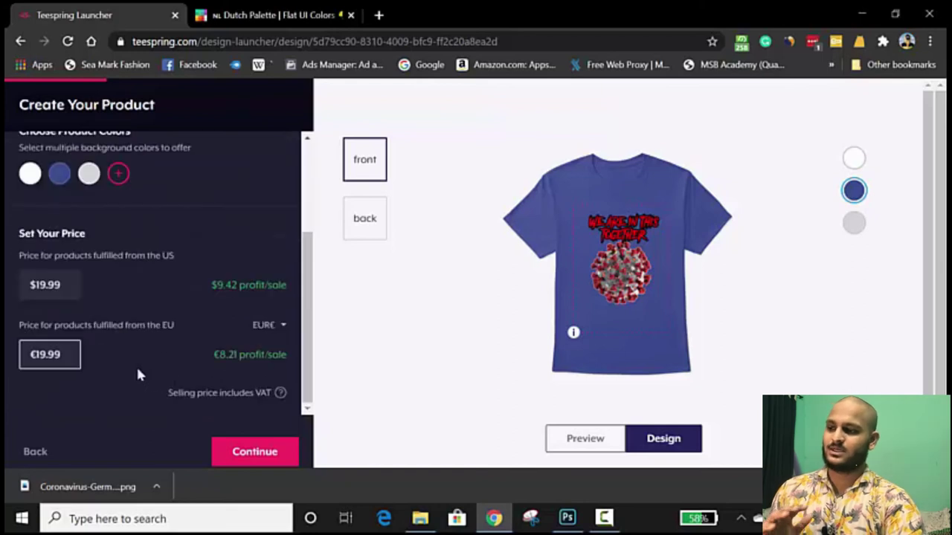
{"action": "left_click", "coordinate": [263, 450]}
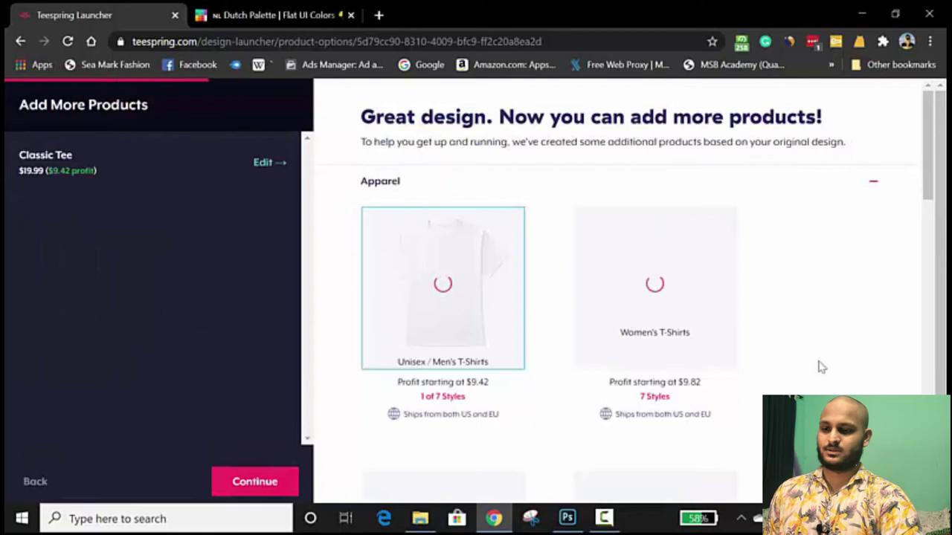
Skip extra products and title the listing 'We are in this together'
{"action": "mouse_move", "coordinate": [417, 267]}
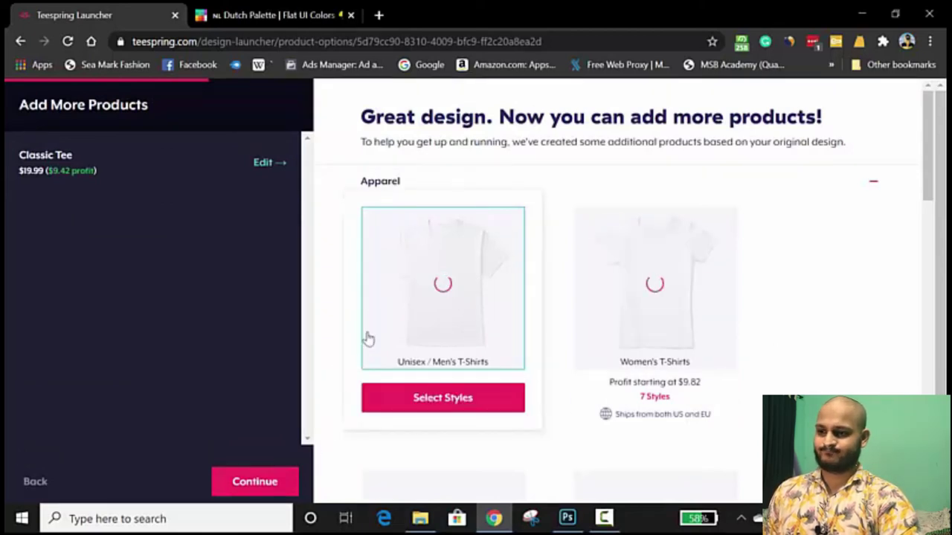
{"action": "left_click", "coordinate": [275, 482]}
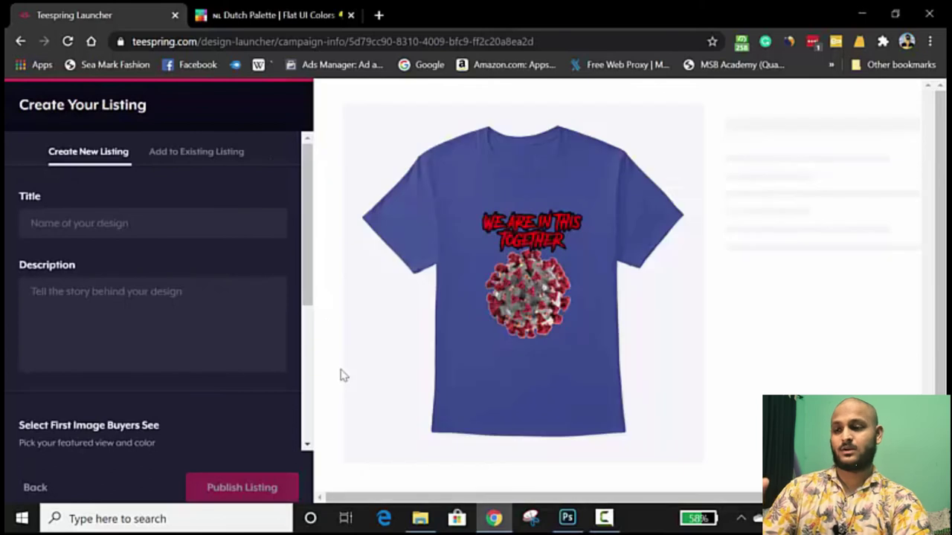
{"action": "left_click", "coordinate": [171, 227]}
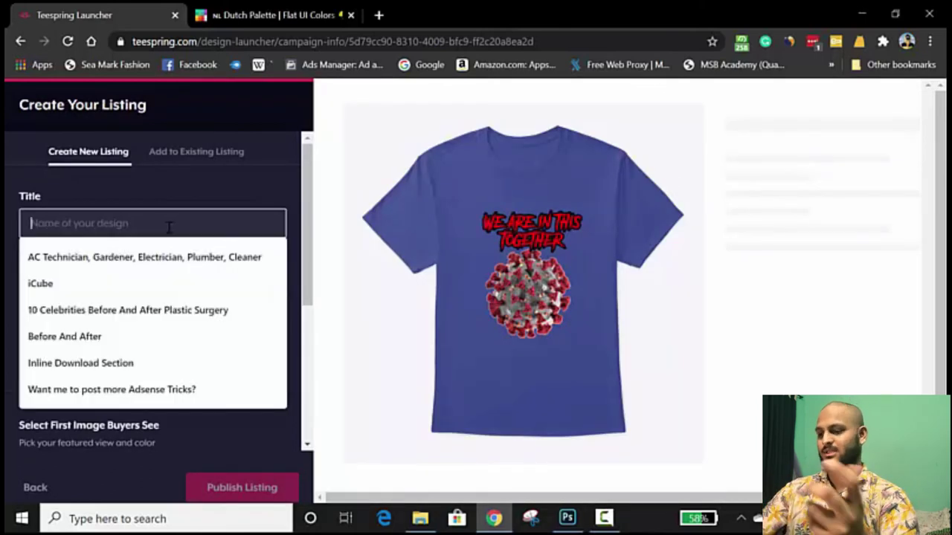
{"action": "type", "text": "A"}
{"action": "key", "text": "BackSpace"}
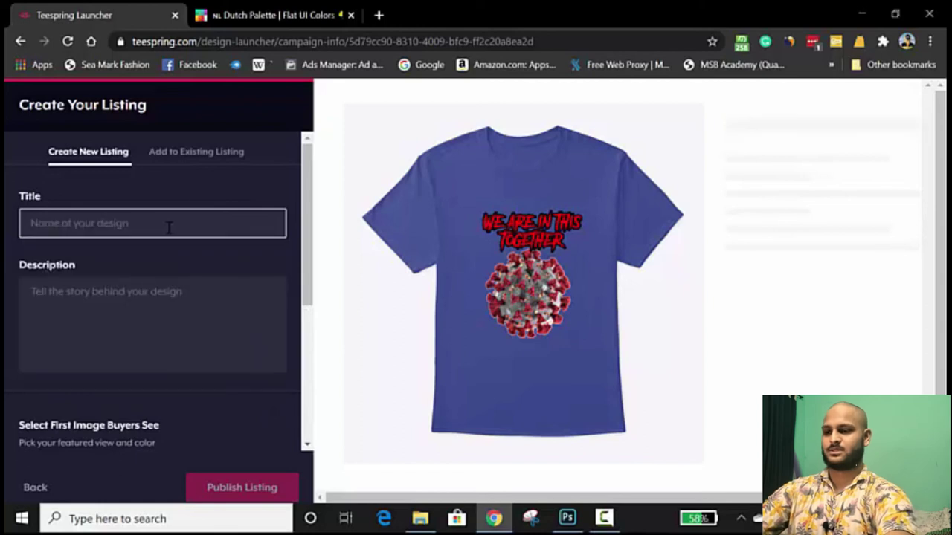
{"action": "type", "text": "CoronaVirus"}
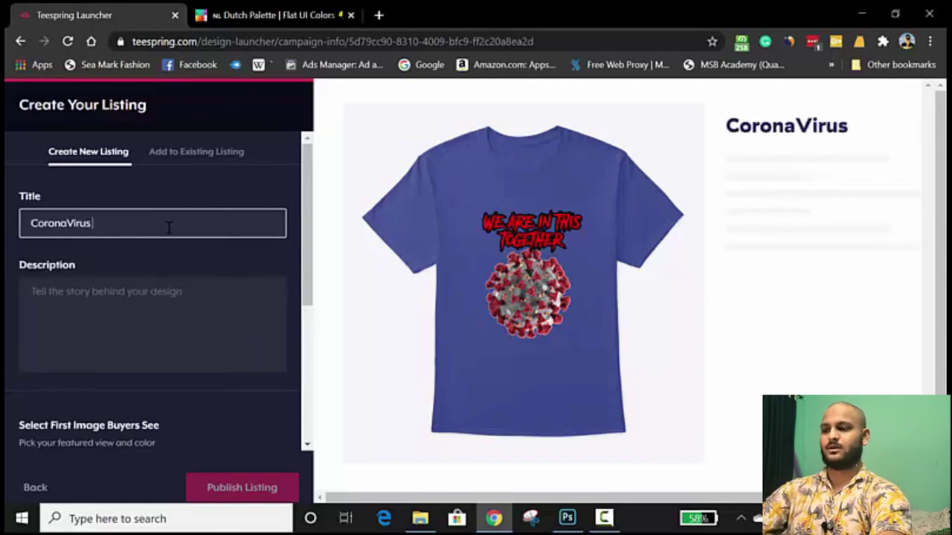
{"action": "key", "text": "ctrl+a"}
{"action": "key", "text": "BackSpace"}
{"action": "type", "text": "We are in this t"}
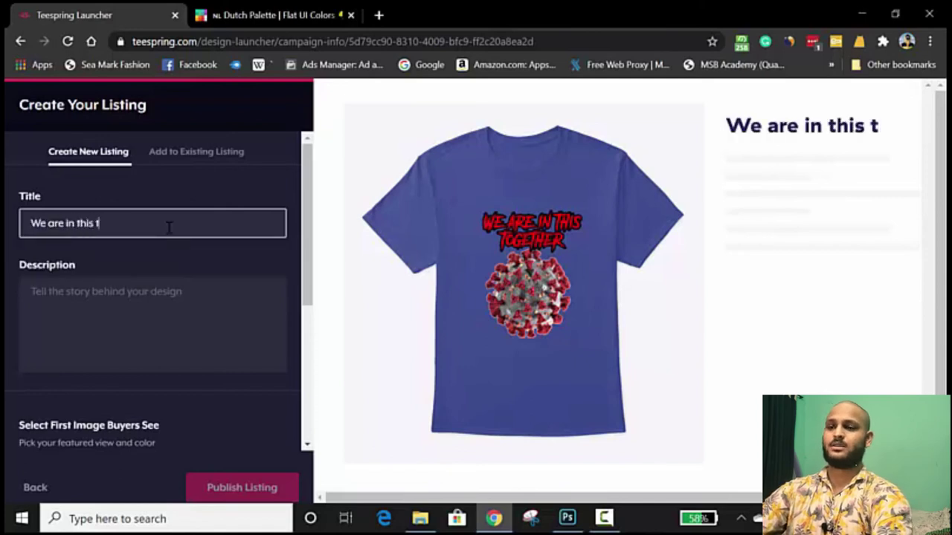
{"action": "type", "text": "ogether"}
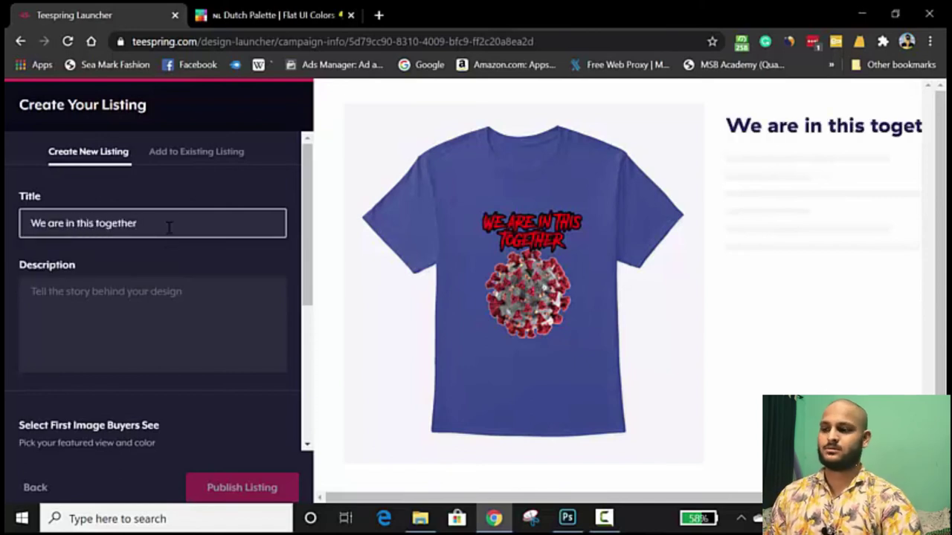
Add the description 'Grab one before it finish' and publish the listing
{"action": "left_click", "coordinate": [151, 340]}
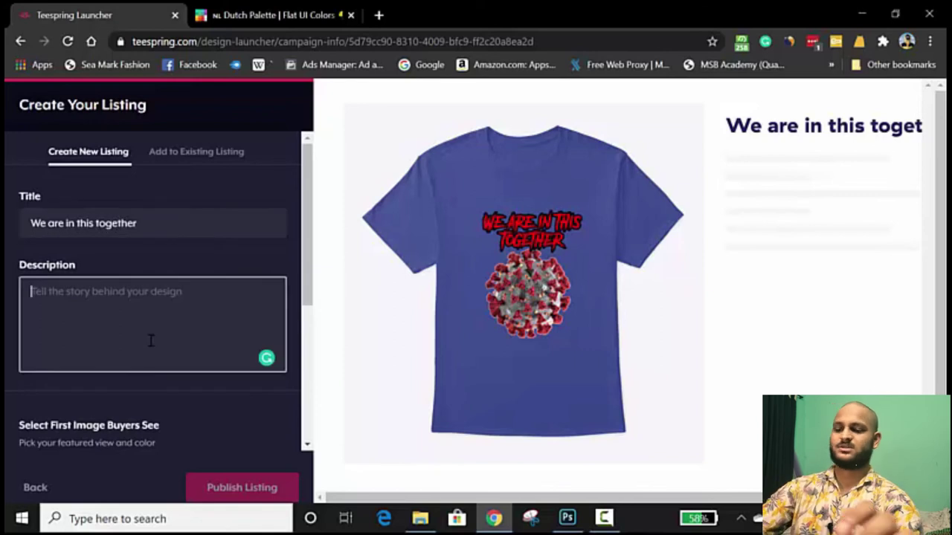
{"action": "type", "text": "Grab one before it finish"}
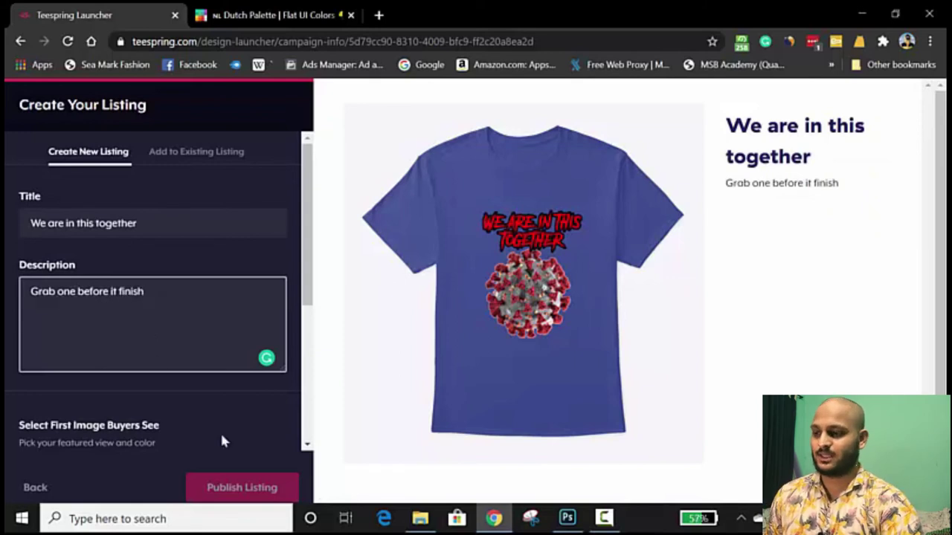
{"action": "scroll", "coordinate": [149, 334], "scroll_direction": "down", "scroll_amount": 3}
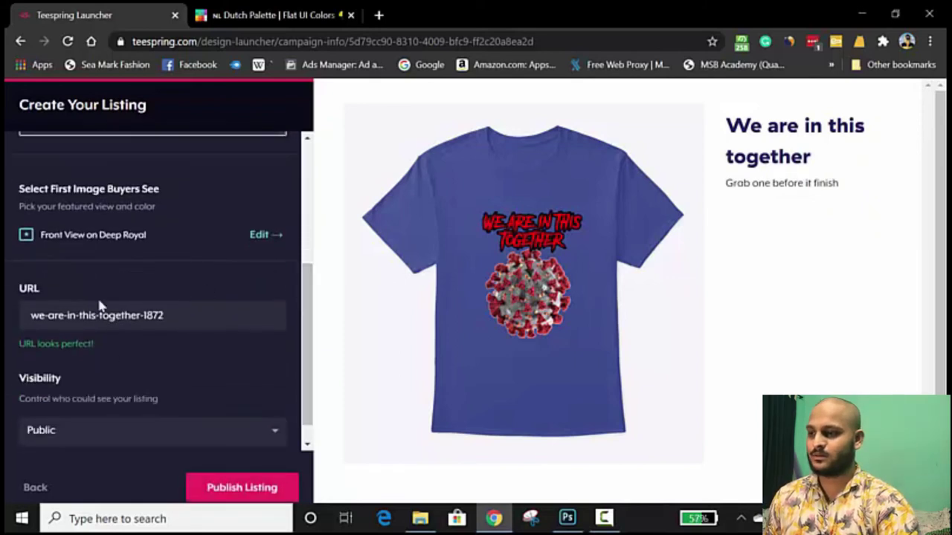
{"action": "scroll", "coordinate": [304, 304], "scroll_direction": "down", "scroll_amount": 1}
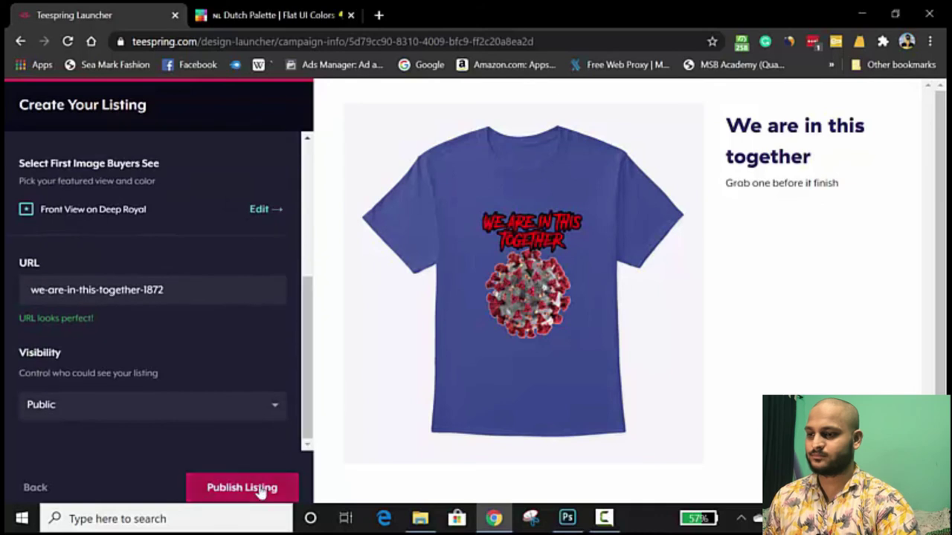
{"action": "left_click", "coordinate": [265, 485]}
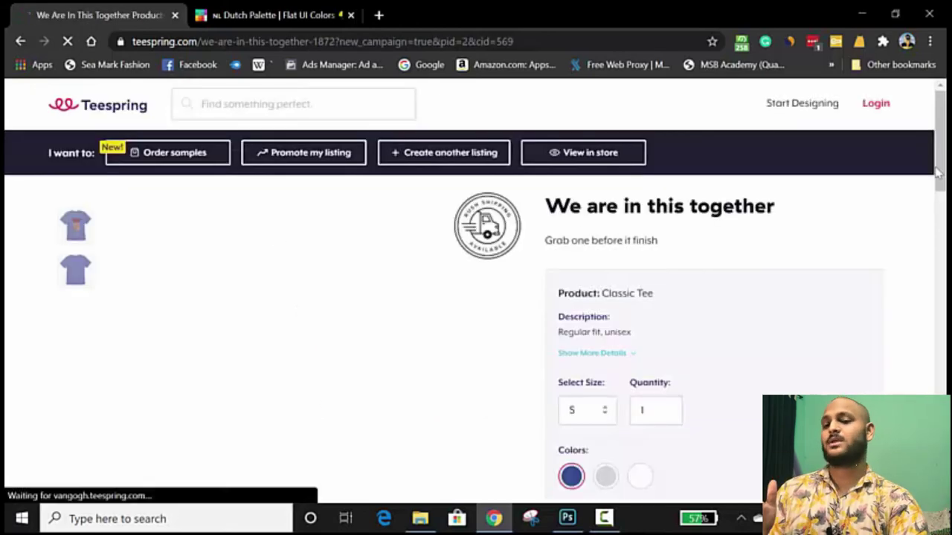
Preview the published tee in grey, then white, then back to grey
{"action": "scroll", "coordinate": [939, 176], "scroll_direction": "down", "scroll_amount": 1}
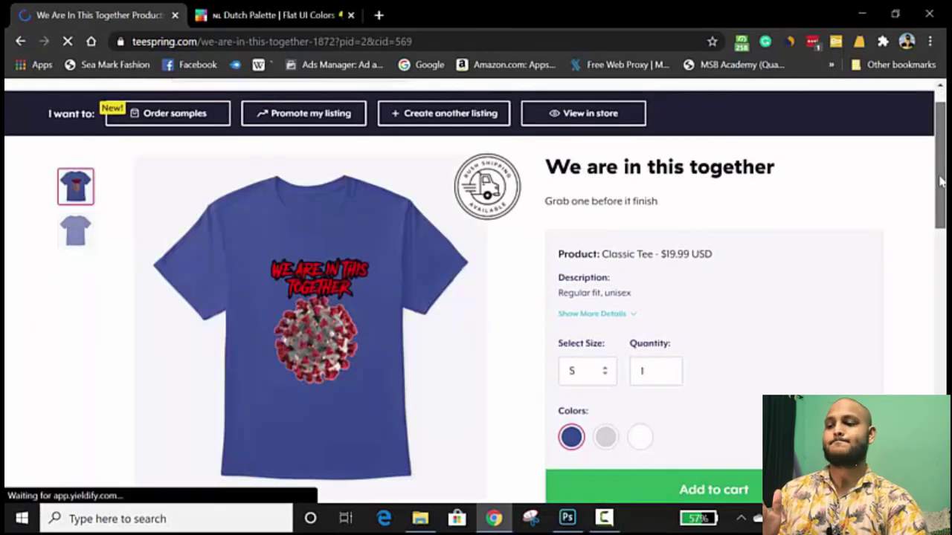
{"action": "left_click", "coordinate": [603, 440]}
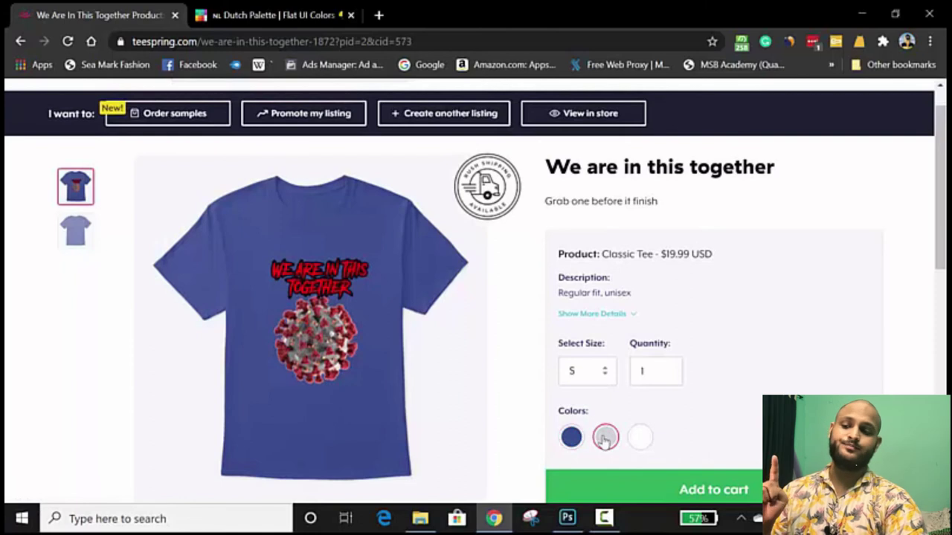
{"action": "left_click", "coordinate": [638, 440]}
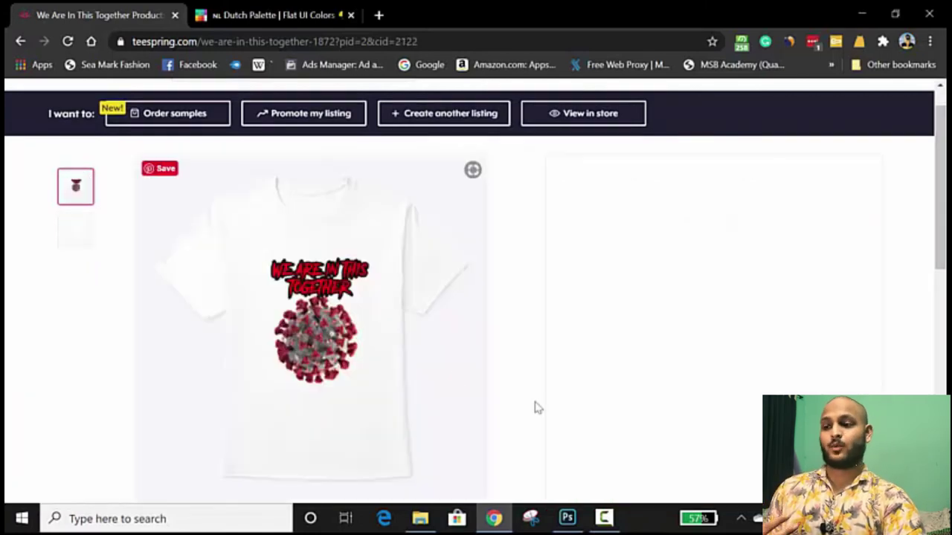
{"action": "left_click", "coordinate": [605, 439]}
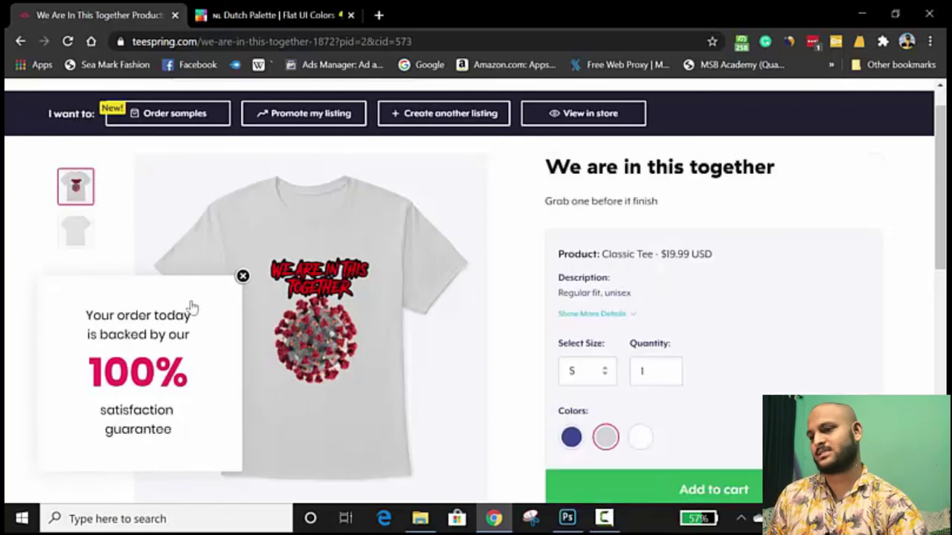
Dismiss the satisfaction guarantee popup and return to the Dutch Palette colours page
{"action": "left_click", "coordinate": [242, 276]}
{"action": "scroll", "coordinate": [245, 275], "scroll_direction": "down", "scroll_amount": 2}
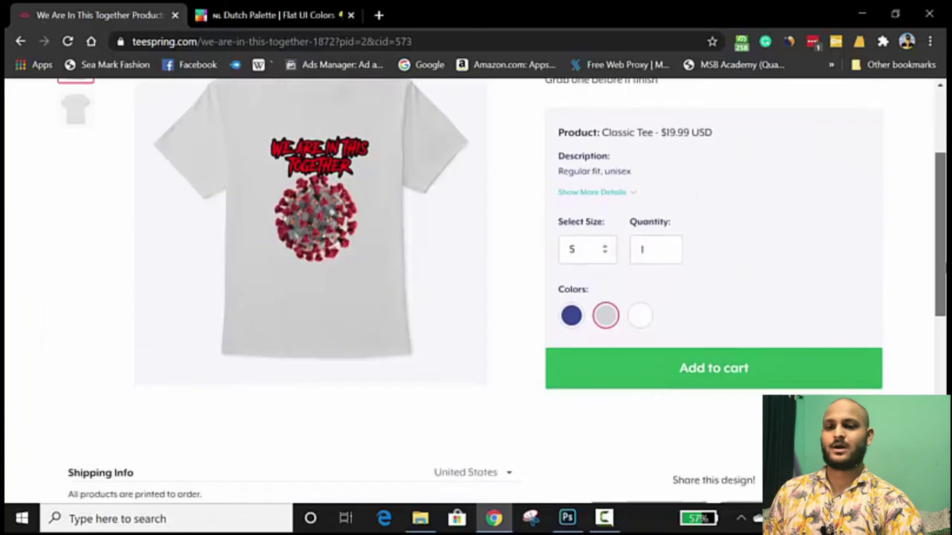
{"action": "scroll", "coordinate": [244, 275], "scroll_direction": "up", "scroll_amount": 1}
{"action": "scroll", "coordinate": [245, 276], "scroll_direction": "down", "scroll_amount": 1}
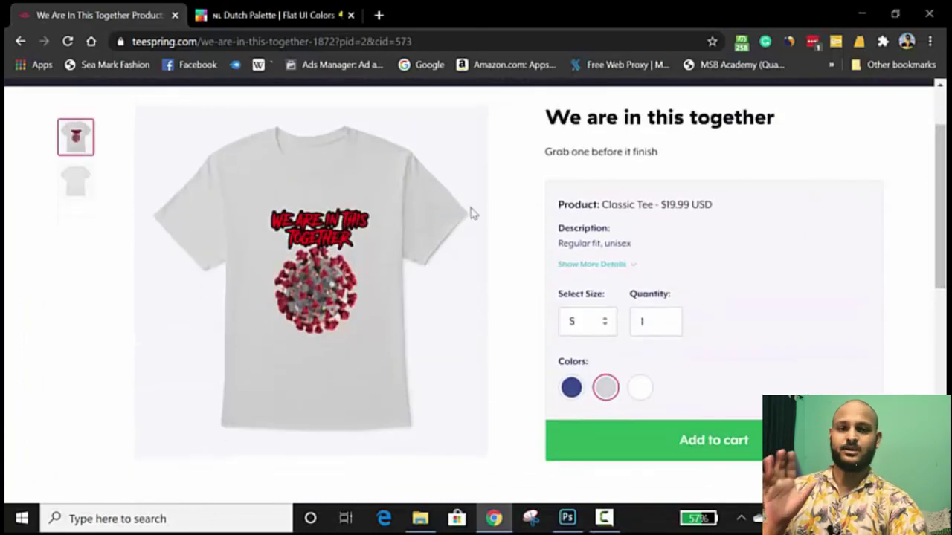
{"action": "left_click", "coordinate": [277, 14]}
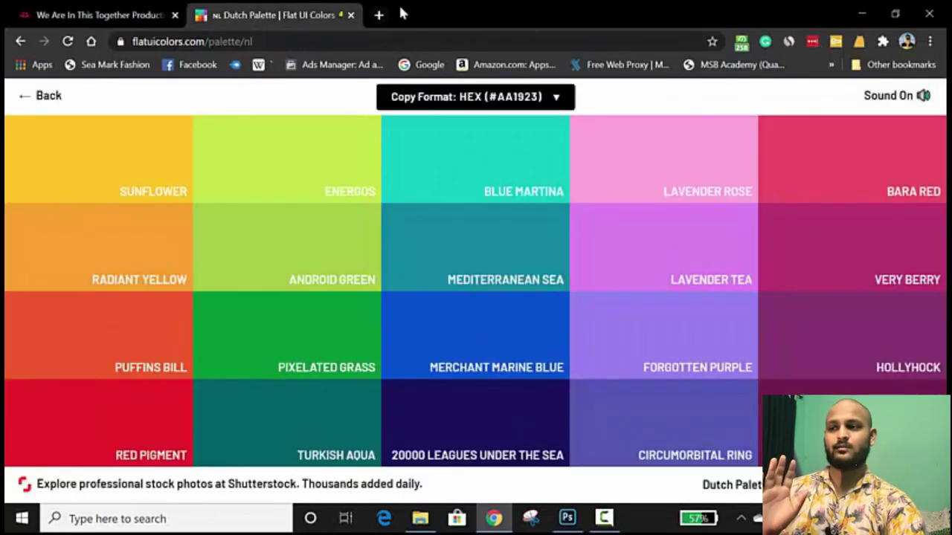
Load pngpress.com in a new browser tab
{"action": "left_click", "coordinate": [379, 15]}
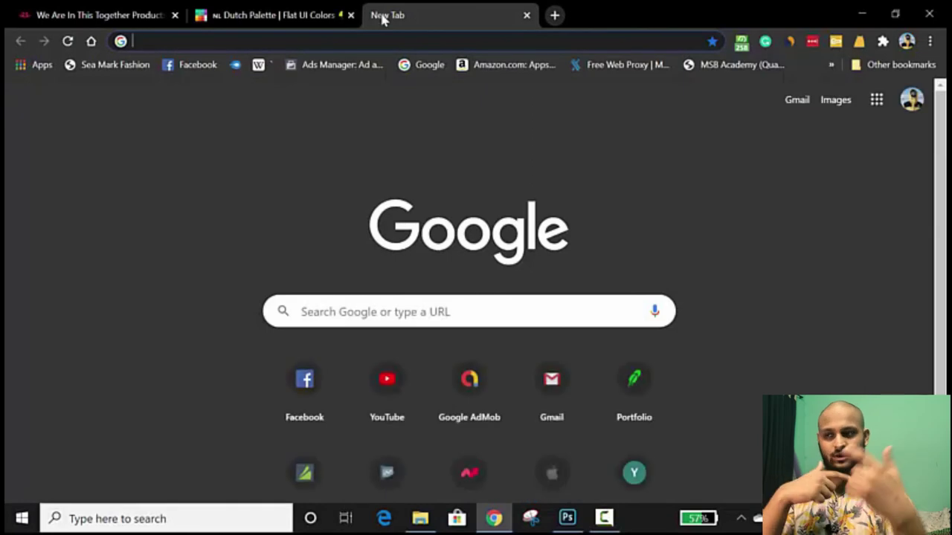
{"action": "type", "text": "pngpress.co"}
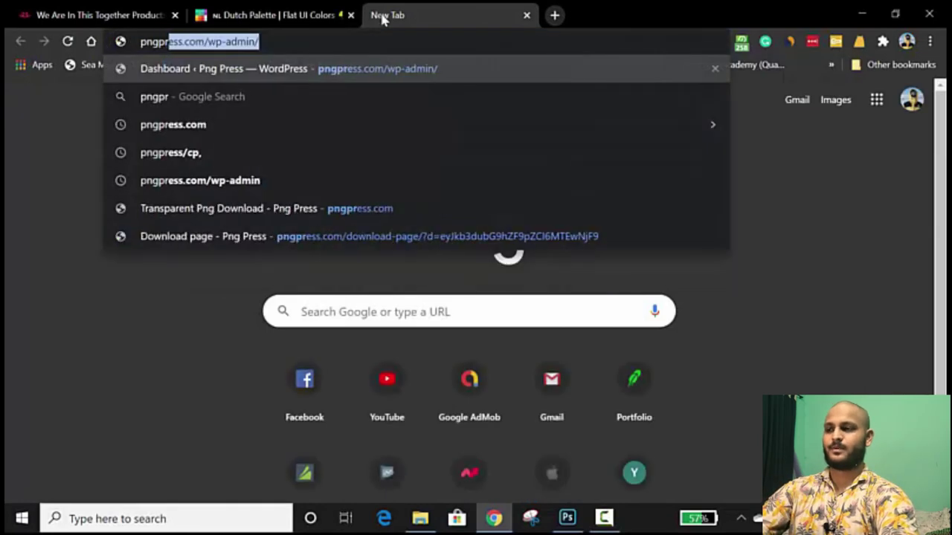
{"action": "type", "text": "m"}
{"action": "key", "text": "BackSpace"}
{"action": "type", "text": "m"}
{"action": "key", "text": "Return"}
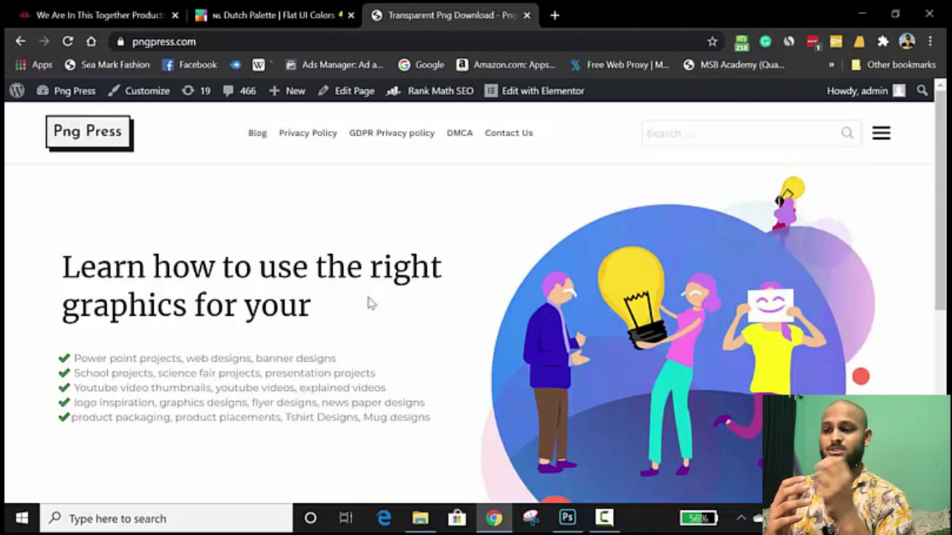
Check the Dutch Palette and tee listing tabs, then bring Photoshop's Untitled-1 design forward
{"action": "left_click", "coordinate": [241, 11]}
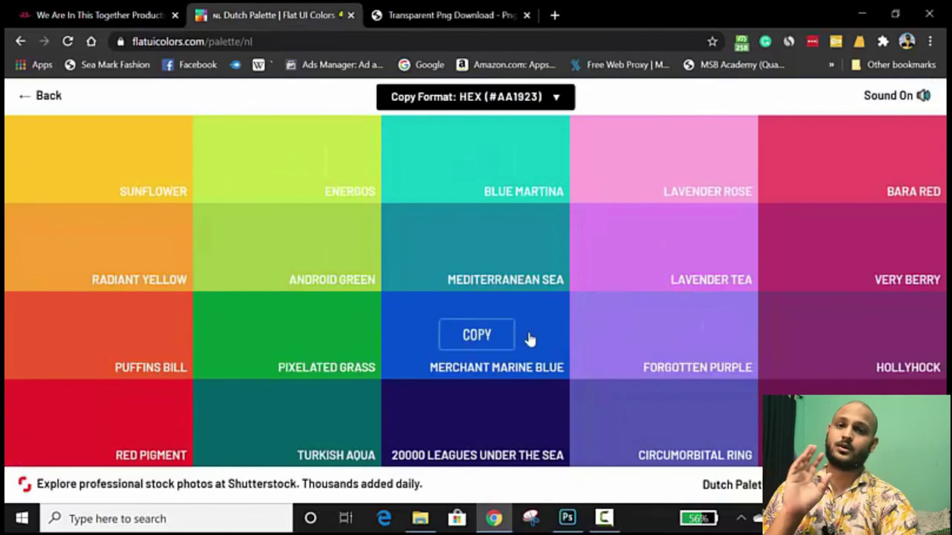
{"action": "left_click", "coordinate": [119, 15]}
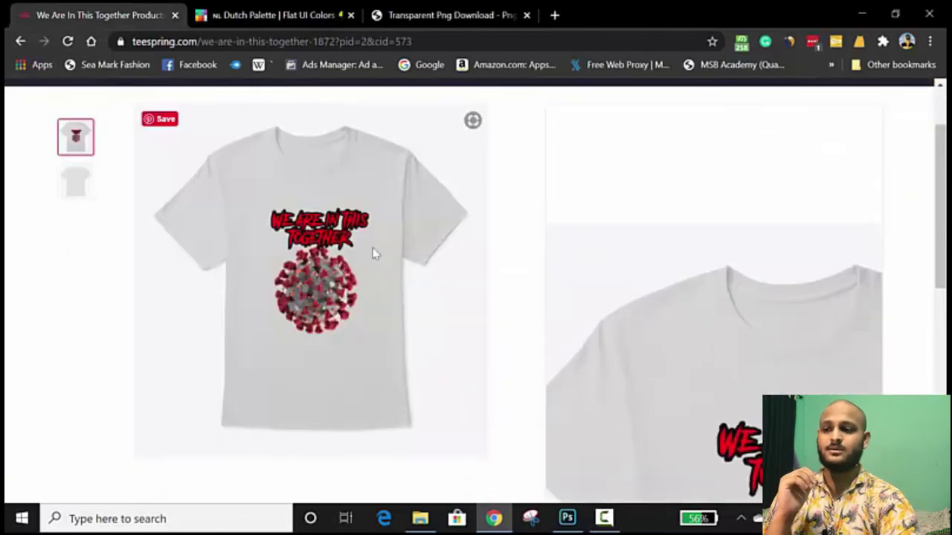
{"action": "left_click", "coordinate": [567, 519]}
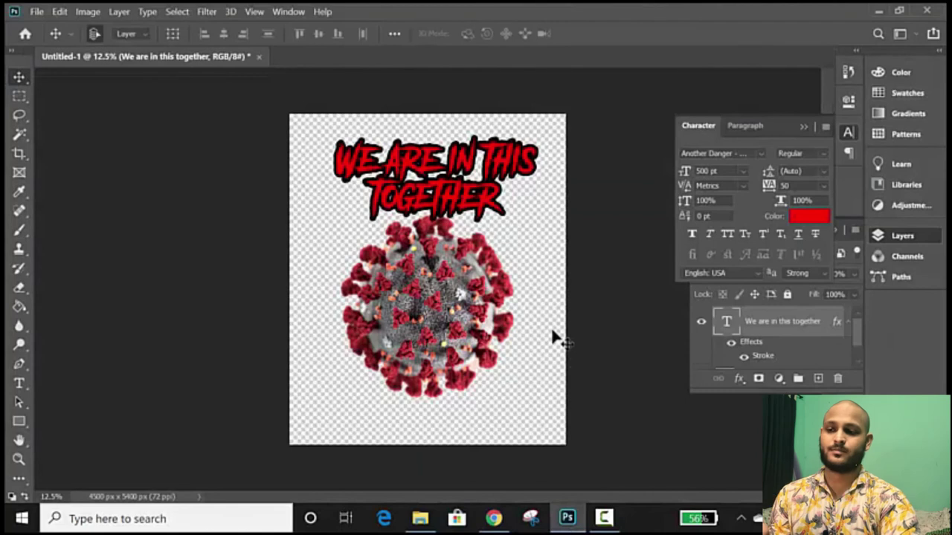